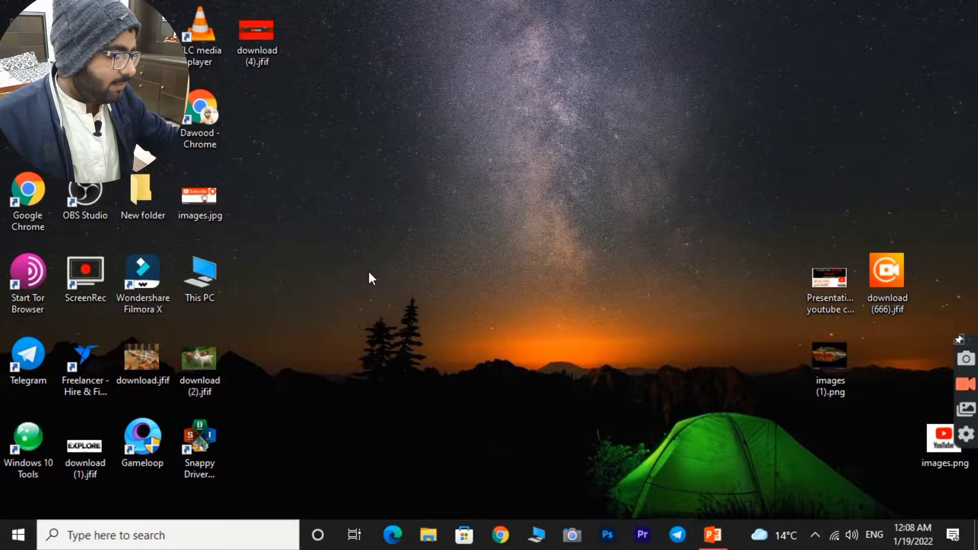
# Open Chrome with the first profile and go to the YouTube homepage through a Google search for youtube
pyautogui.rightClick(372, 258)
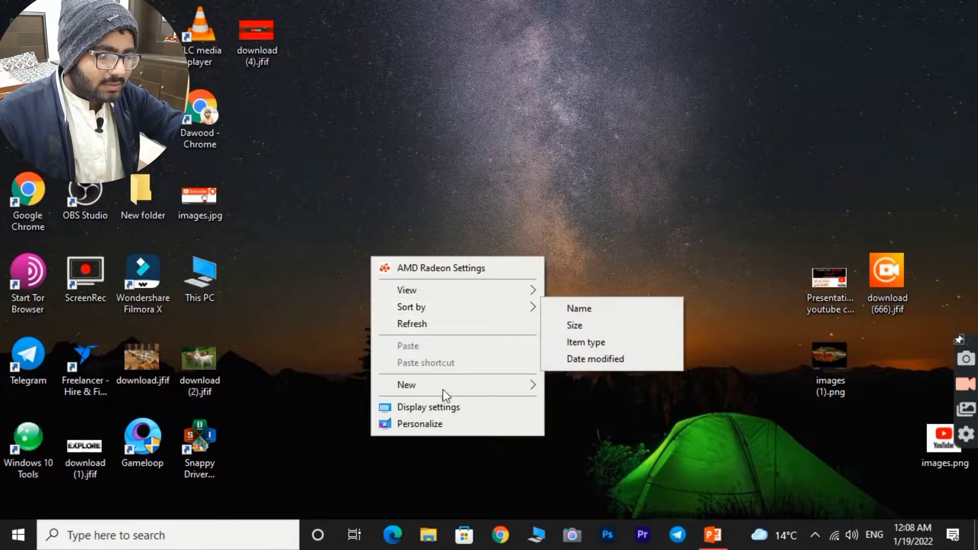
pyautogui.click(412, 324)
pyautogui.click(500, 535)
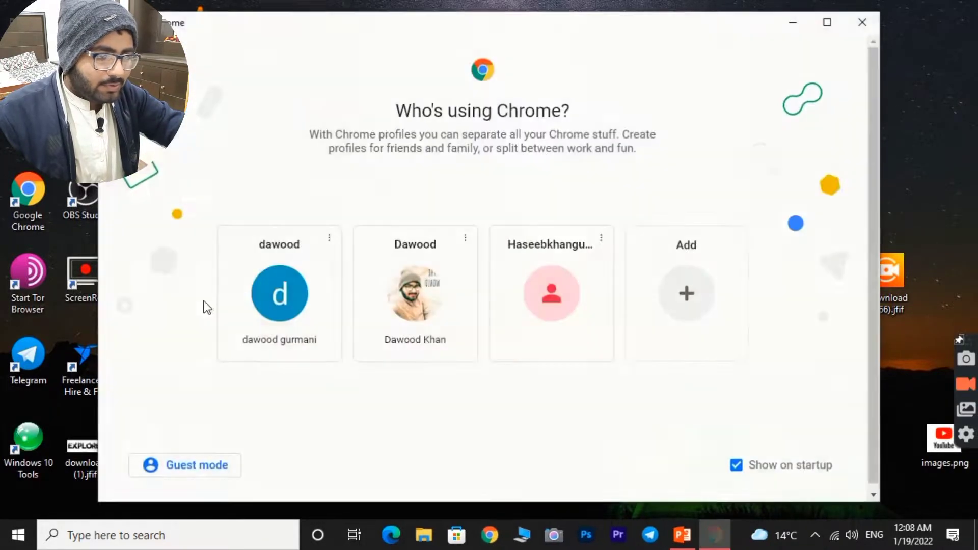
pyautogui.click(263, 318)
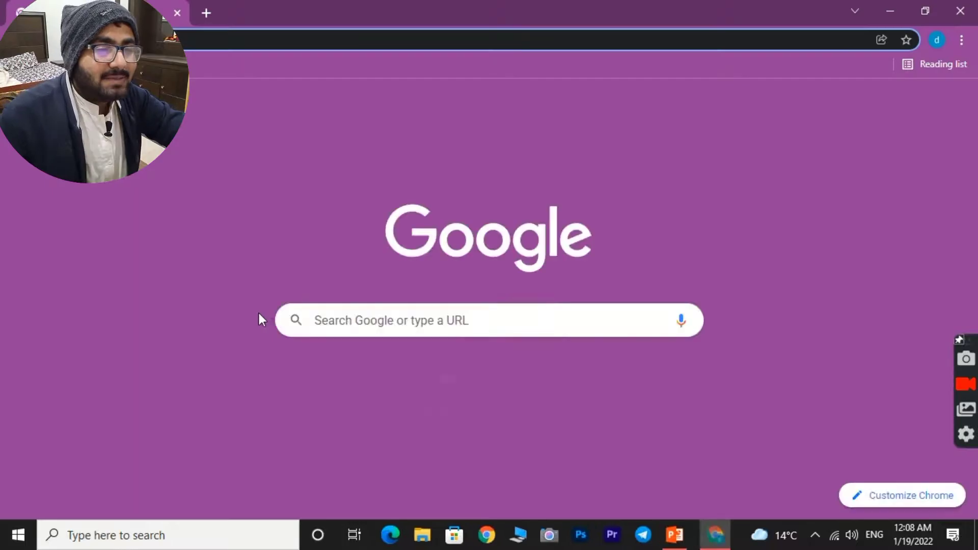
pyautogui.click(370, 320)
pyautogui.write('youtube')
pyautogui.press('Return')
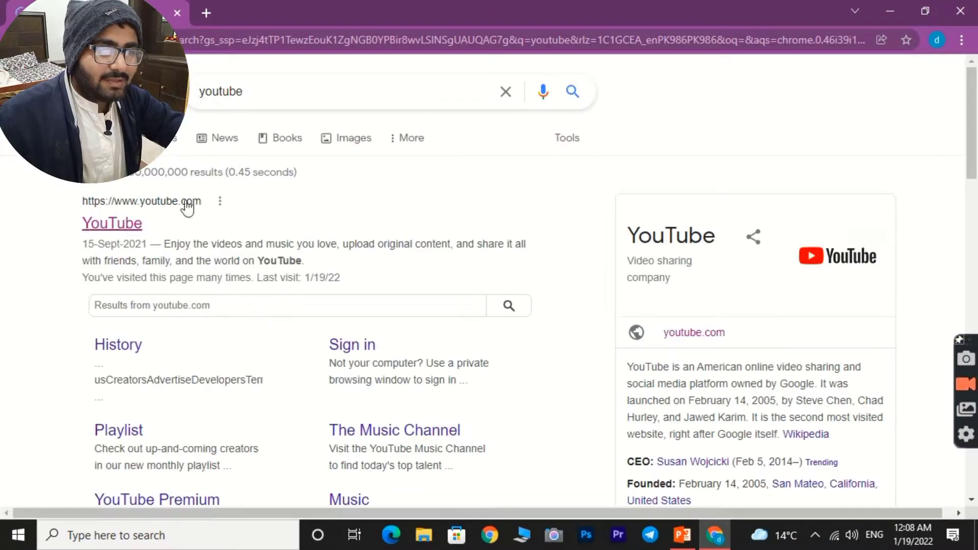
pyautogui.click(127, 224)
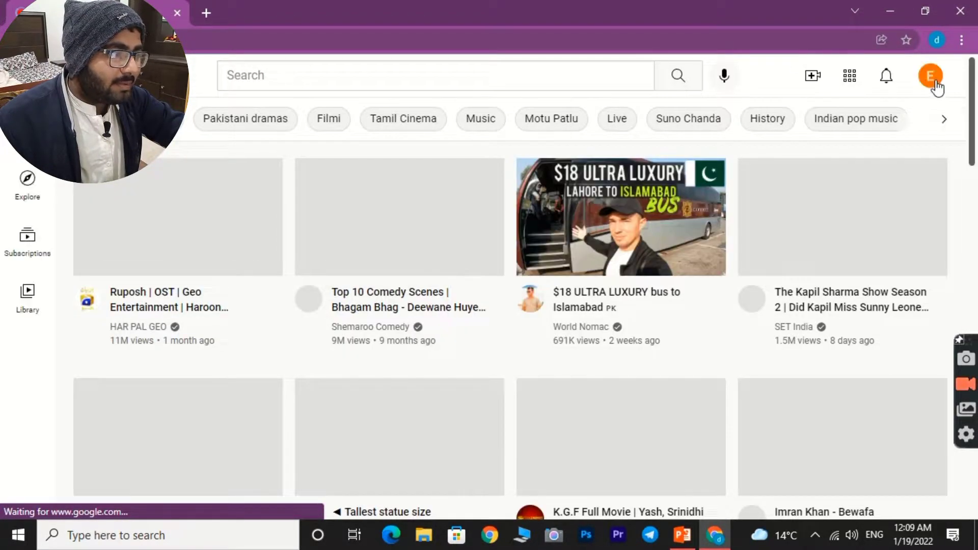
# Go to YouTube Studio and open the Basic info section of the channel customisation page
pyautogui.click(929, 77)
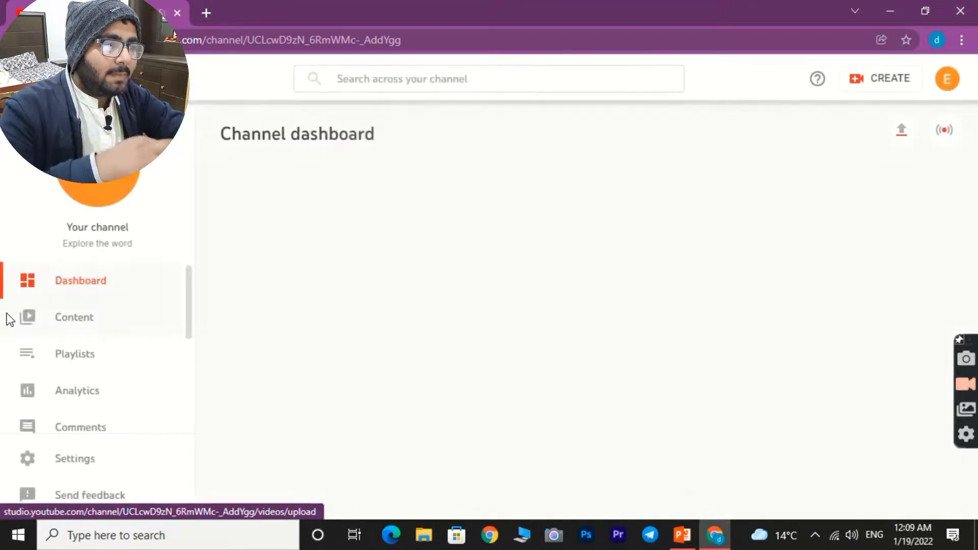
pyautogui.scroll(-4, 67, 376)
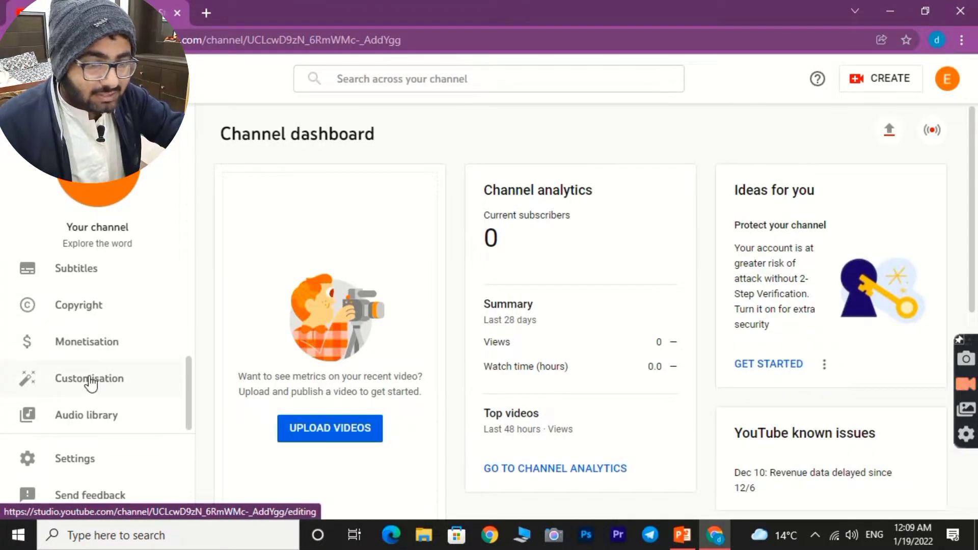
pyautogui.click(75, 460)
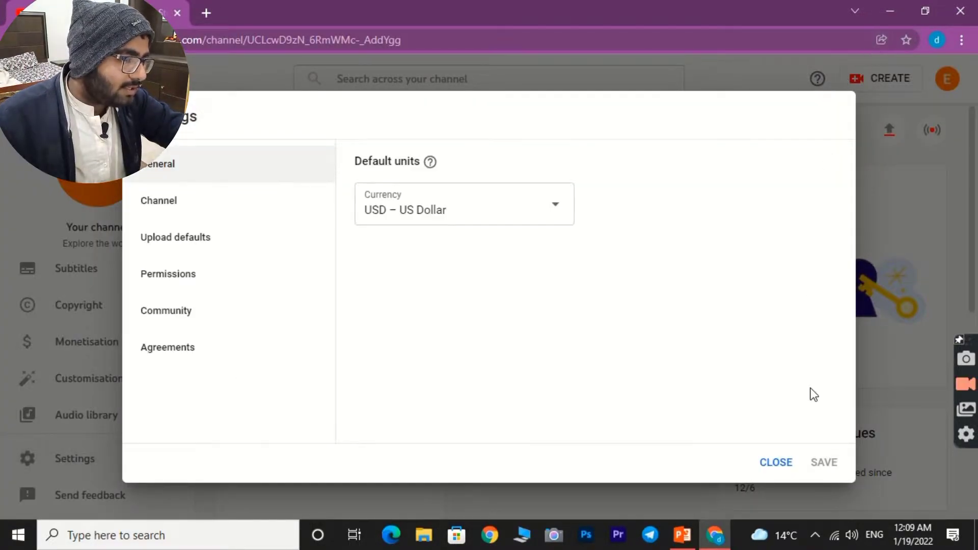
pyautogui.click(775, 462)
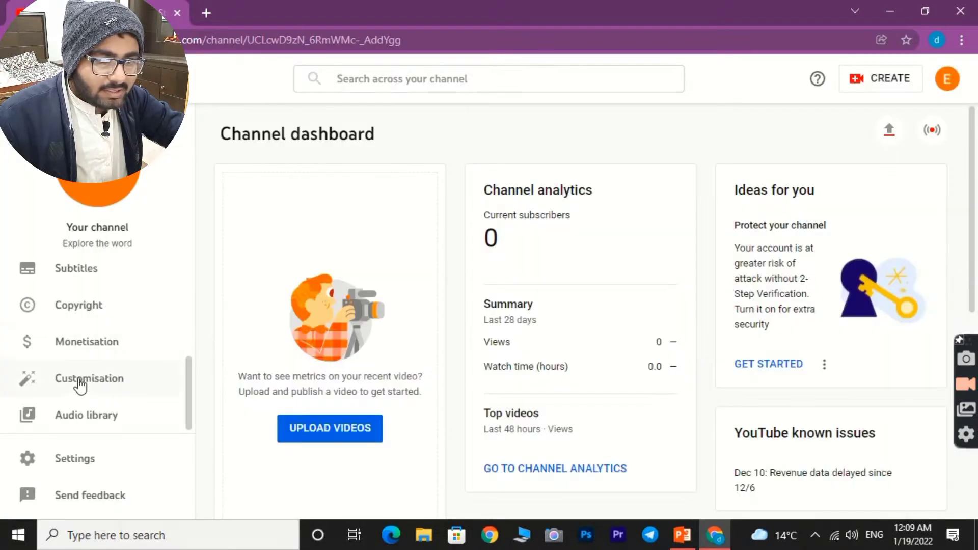
pyautogui.click(75, 379)
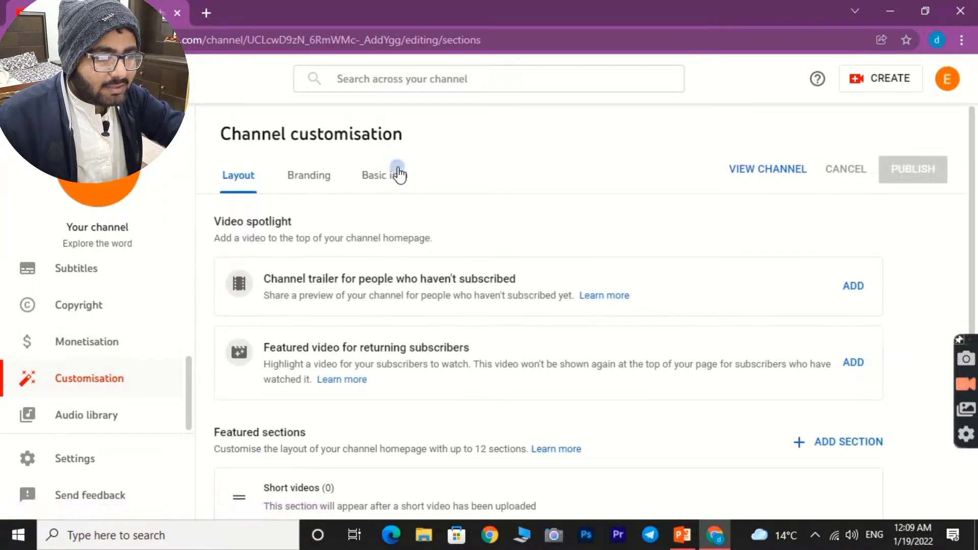
pyautogui.click(396, 175)
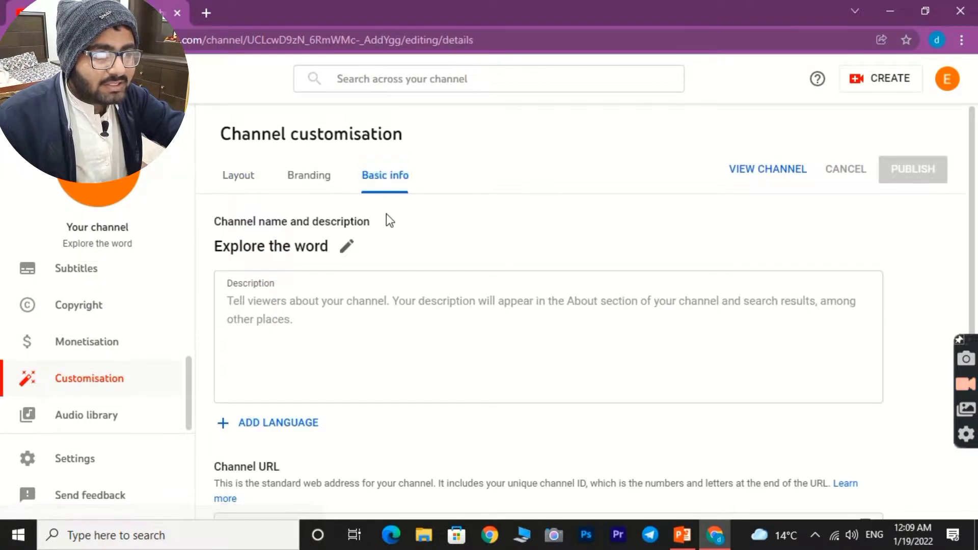
# Rename the channel to Explore LEARNING and publish the change
pyautogui.click(344, 246)
pyautogui.click(323, 299)
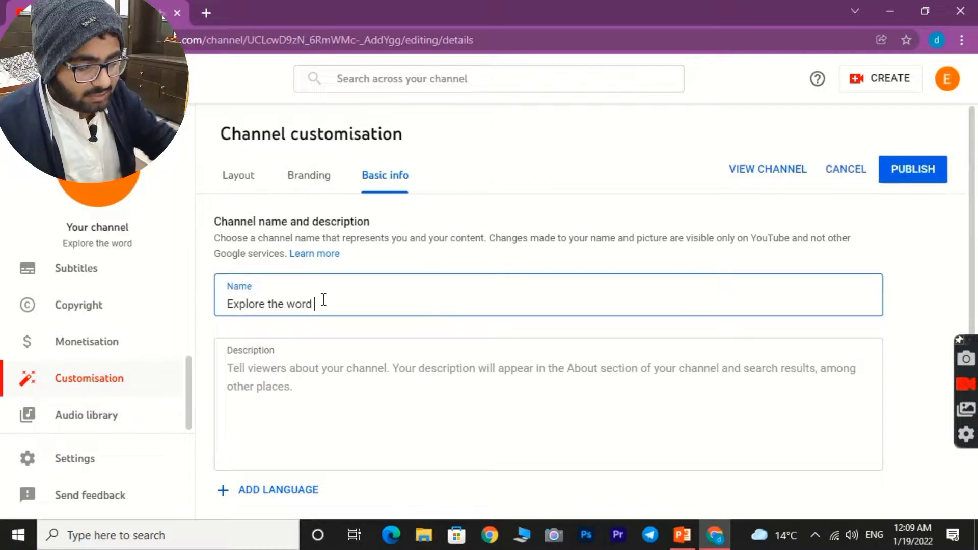
pyautogui.press('BackSpace')
pyautogui.press('BackSpace')
pyautogui.press('BackSpace')
pyautogui.press('BackSpace')
pyautogui.press('BackSpace')
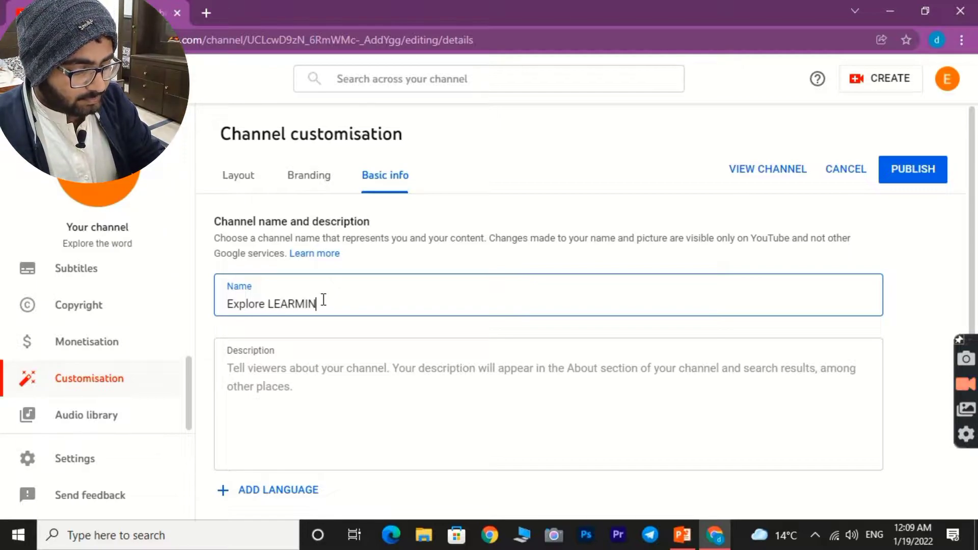
pyautogui.press('BackSpace')
pyautogui.press('BackSpace')
pyautogui.press('BackSpace')
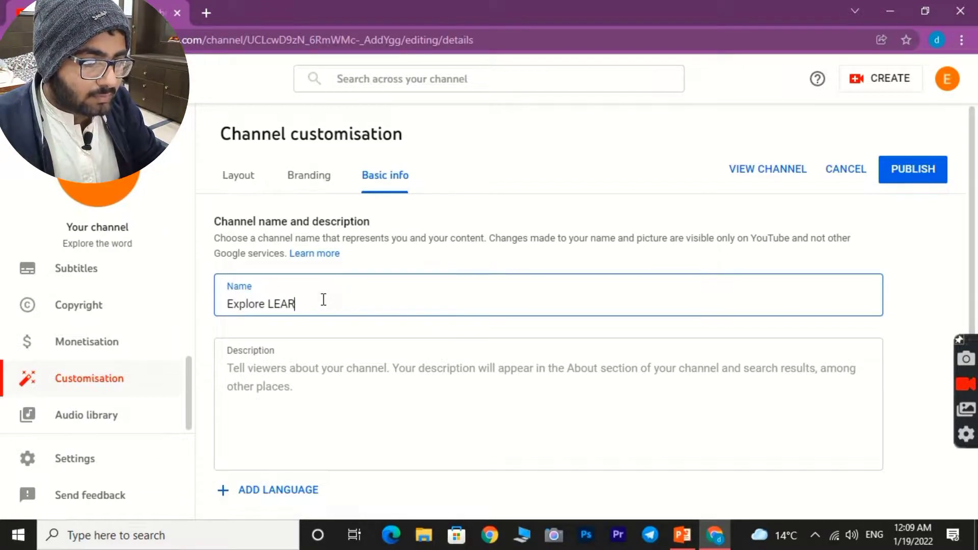
pyautogui.write('NING')
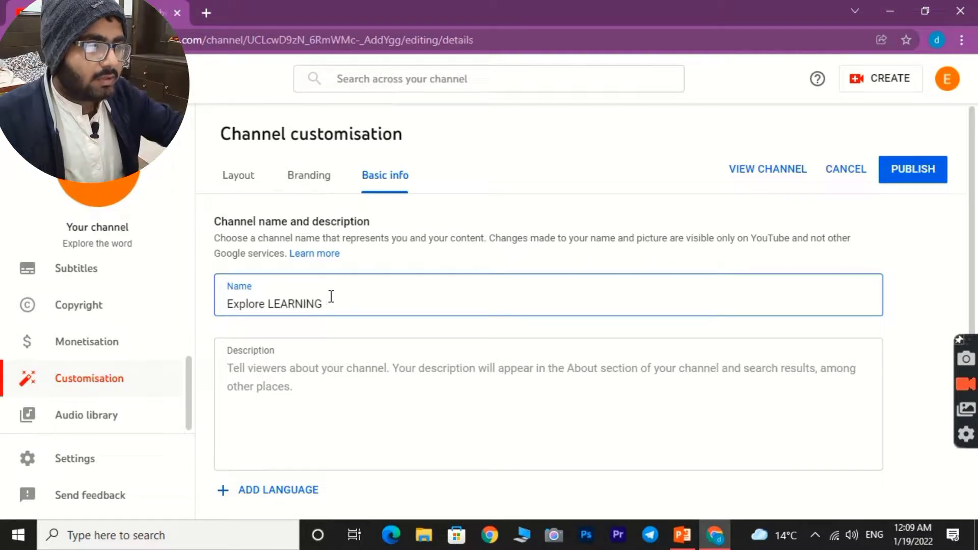
pyautogui.click(906, 166)
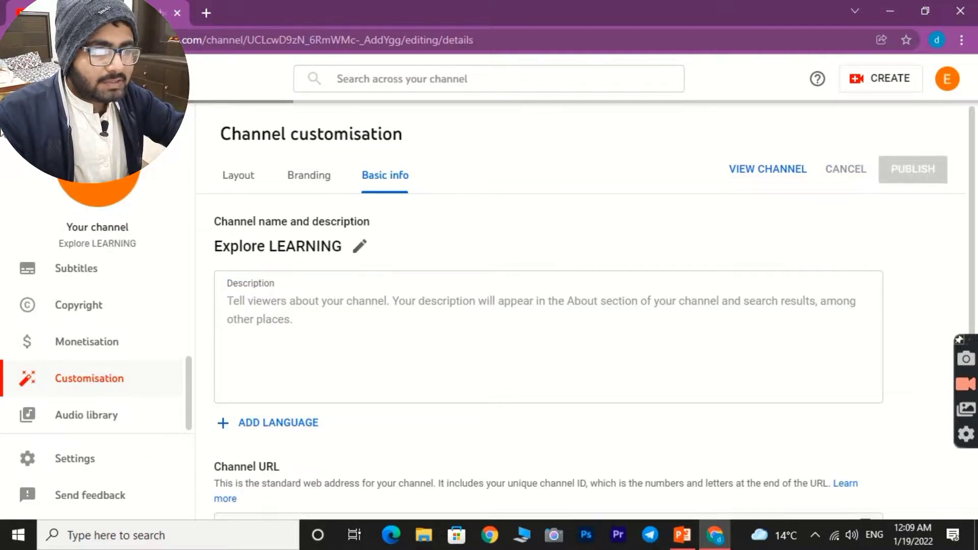
pyautogui.moveTo(59, 243); pyautogui.dragTo(137, 247)
pyautogui.click(139, 247)
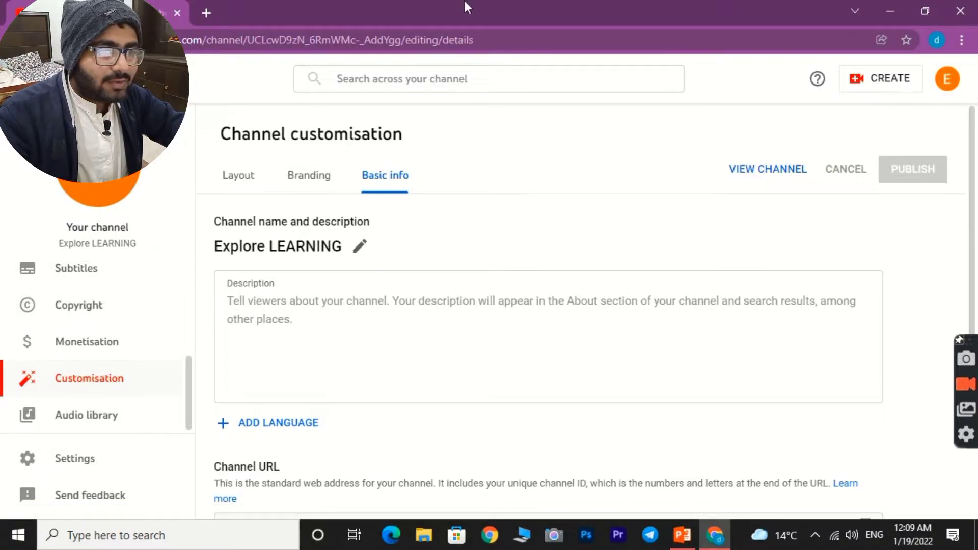
# Close the Studio page and reopen the YouTube homepage in a new tab through a Google search for youtube
pyautogui.doubleClick(201, 13)
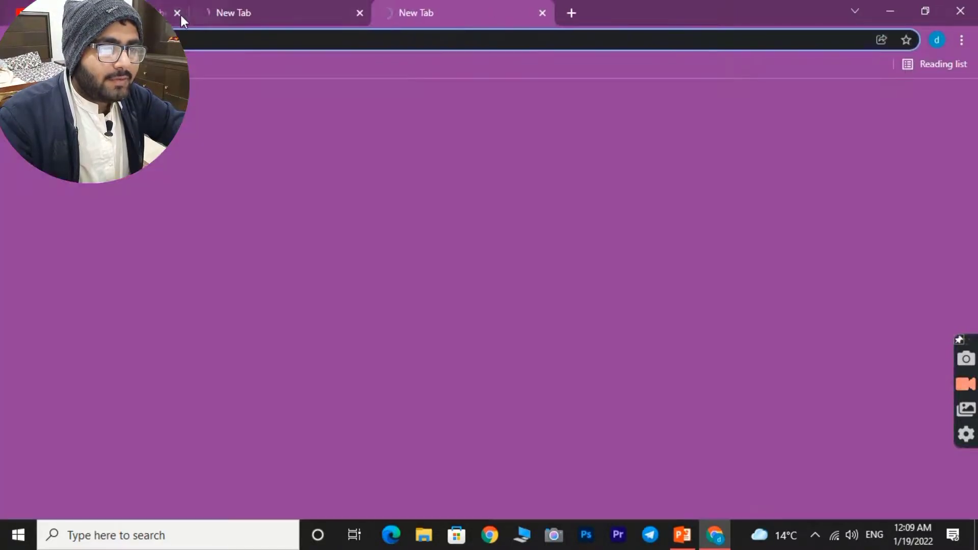
pyautogui.click(177, 13)
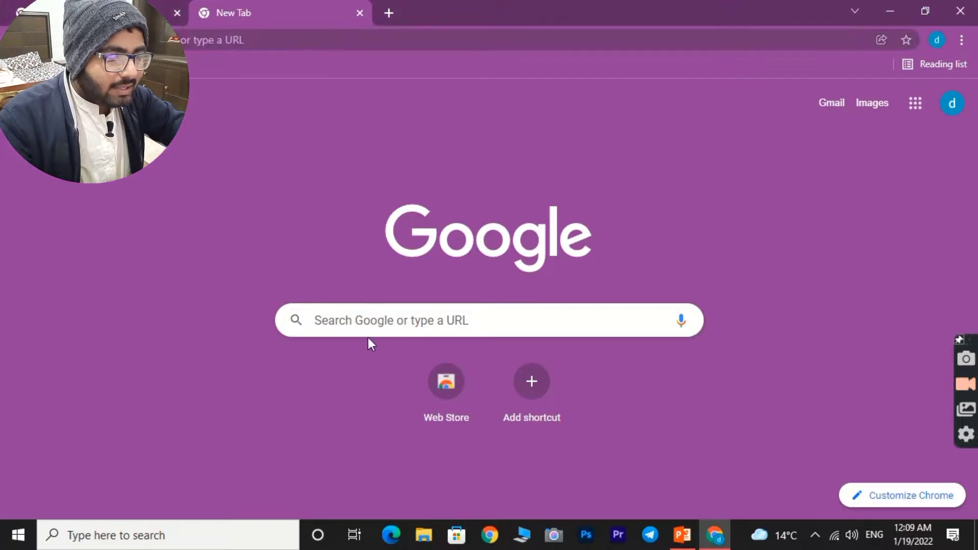
pyautogui.click(349, 310)
pyautogui.click(308, 363)
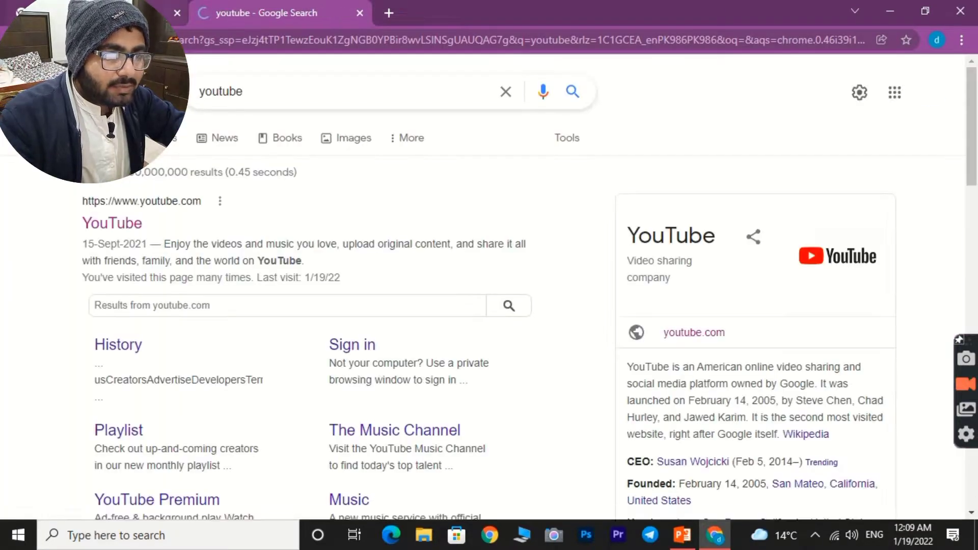
pyautogui.click(176, 14)
pyautogui.click(128, 225)
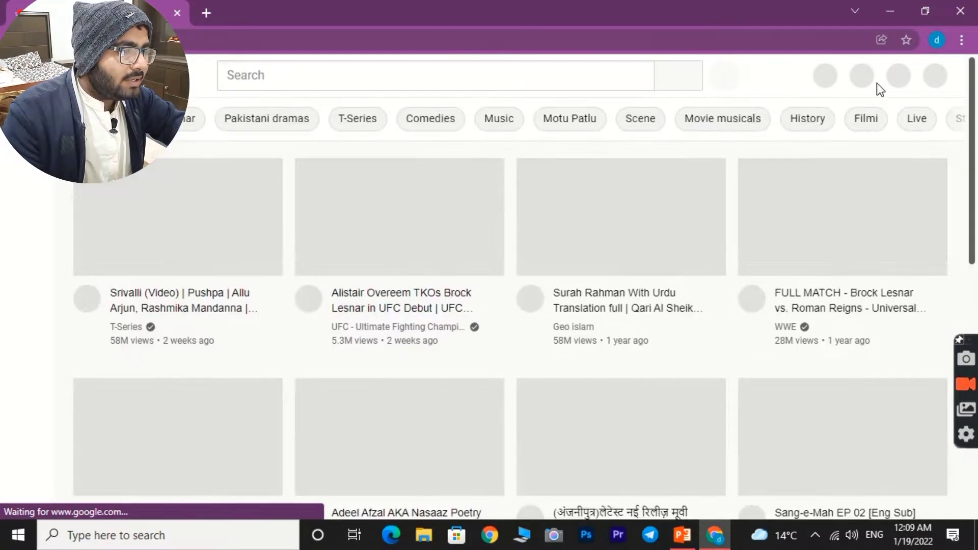
# Upload the video file 01.01.2022_16.31.23_REC.mp4 from the desktop to the channel
pyautogui.click(811, 77)
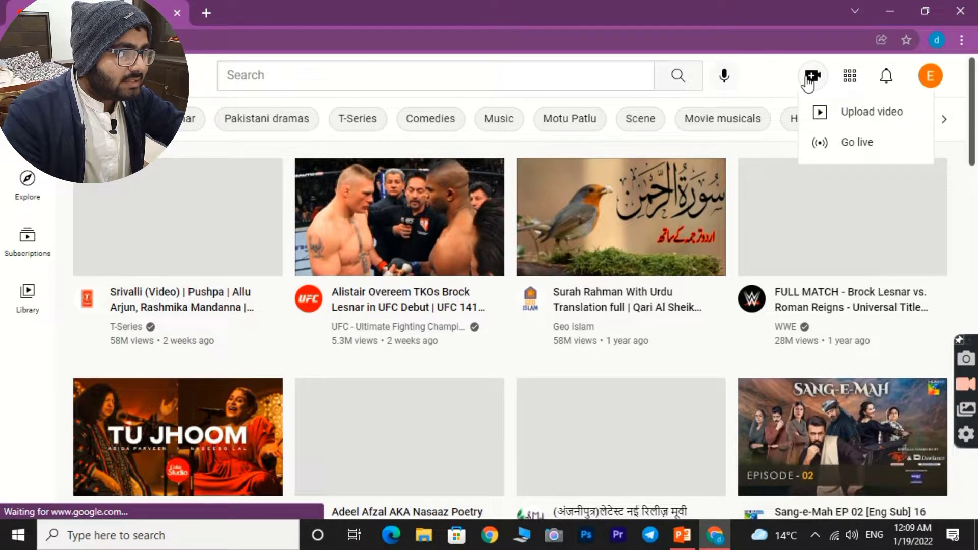
pyautogui.click(839, 117)
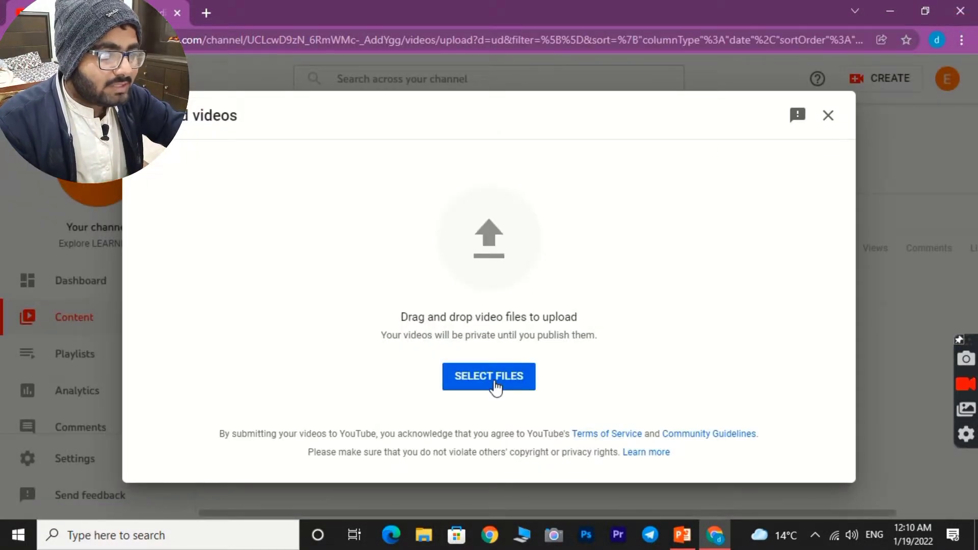
pyautogui.click(828, 116)
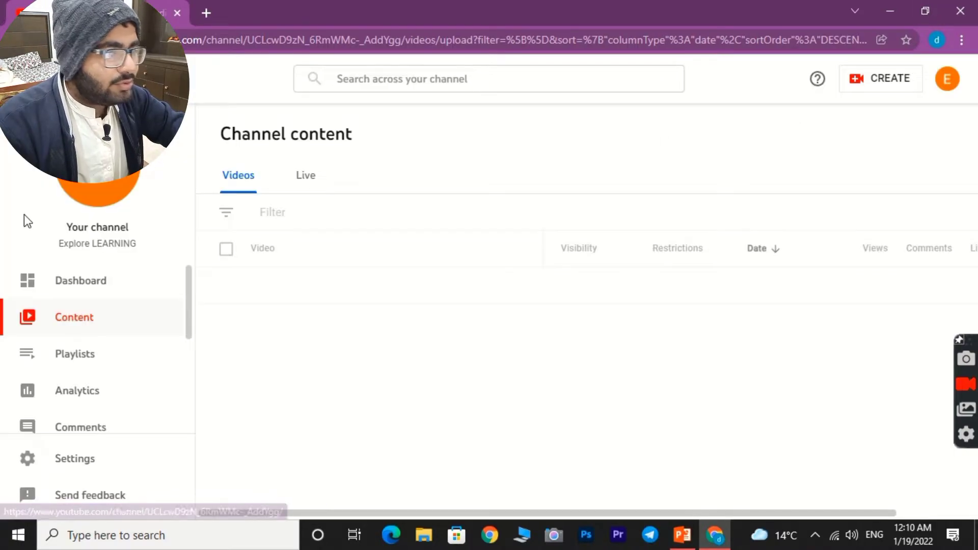
pyautogui.click(860, 81)
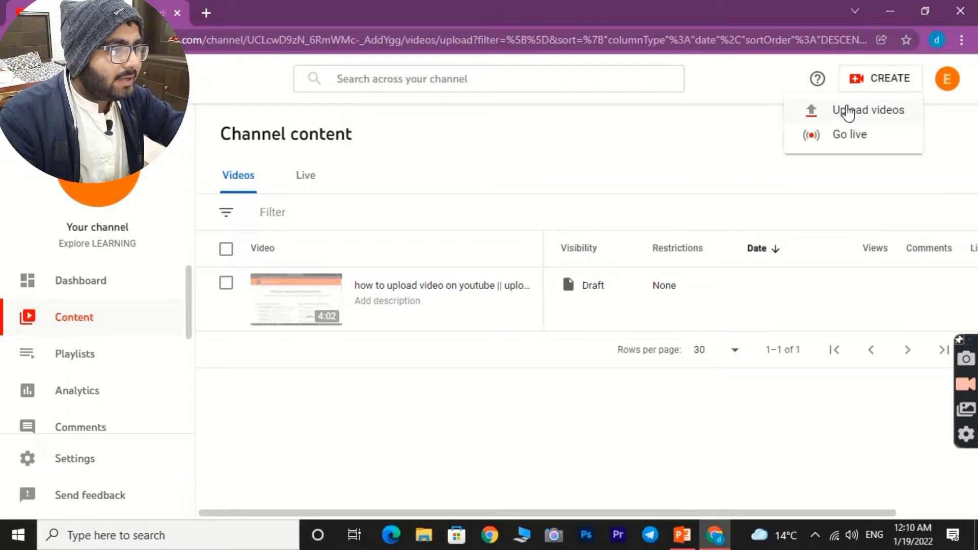
pyautogui.click(847, 110)
pyautogui.click(504, 376)
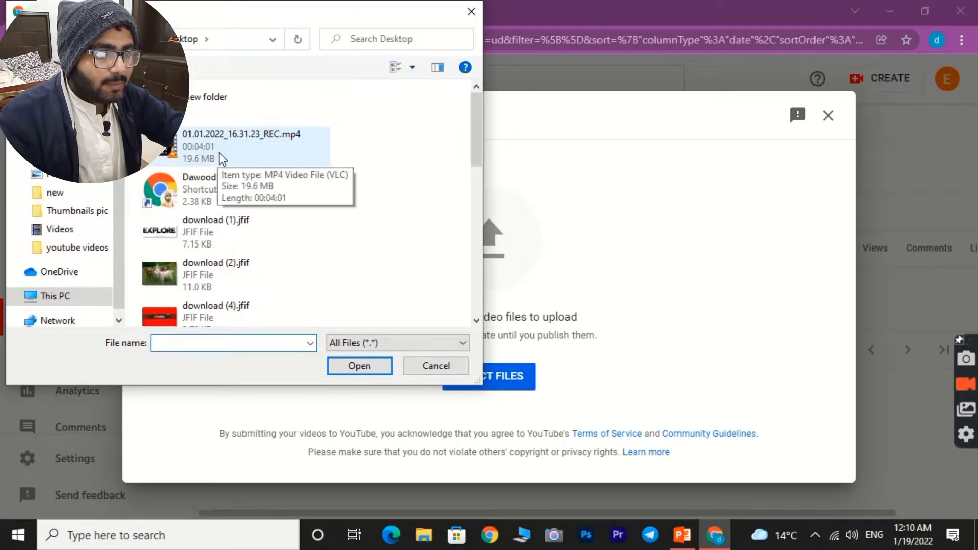
pyautogui.click(219, 153)
pyautogui.click(363, 368)
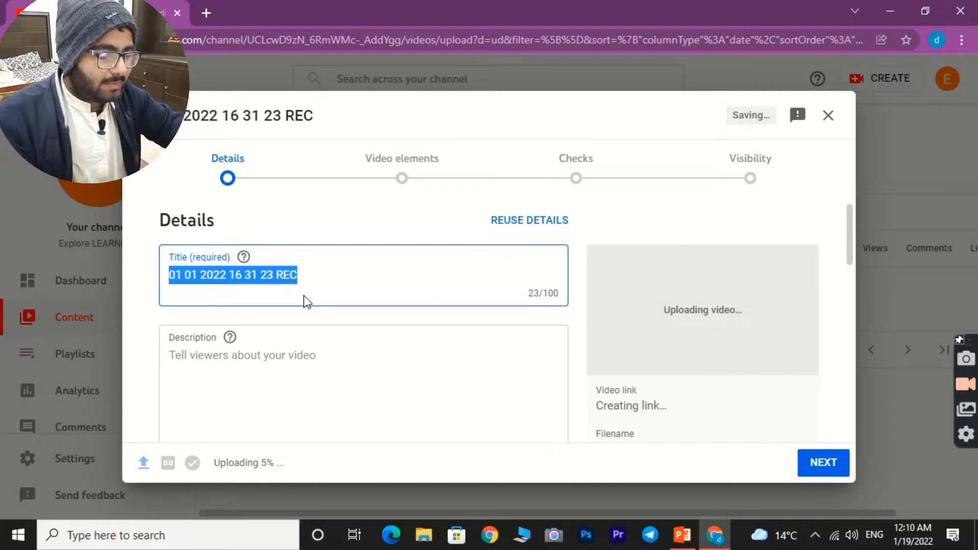
# Replace the video's default title with "HOW to upload video on youtube channell"
pyautogui.press('BackSpace')
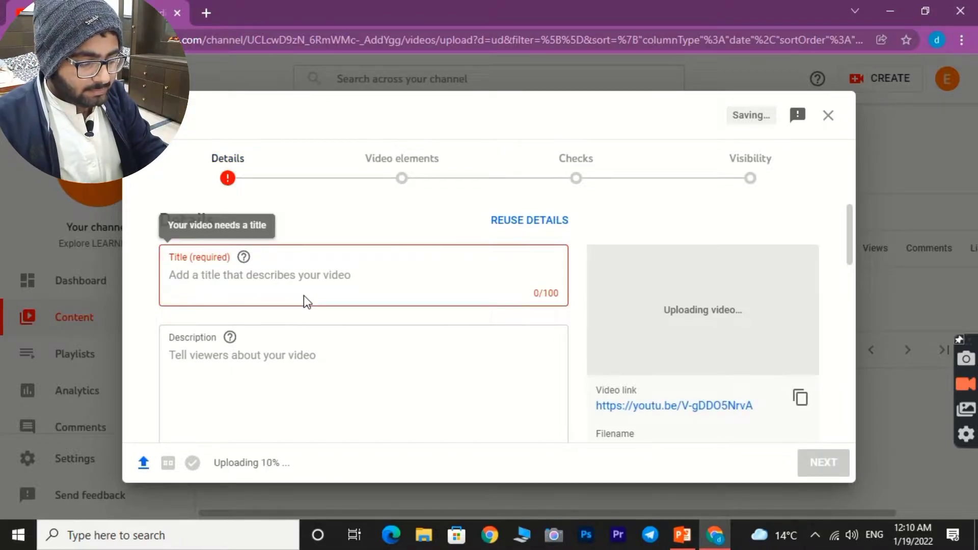
pyautogui.write('H')
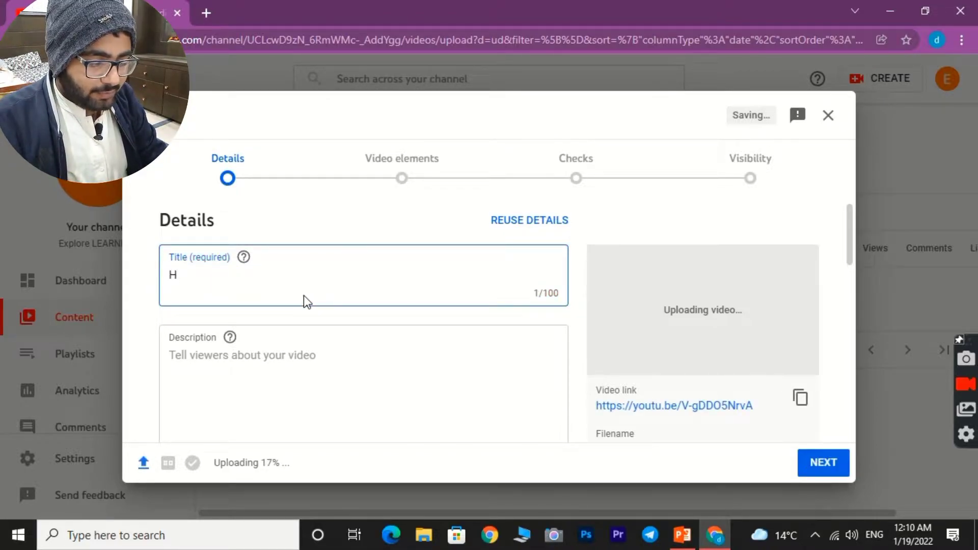
pyautogui.write('OW')
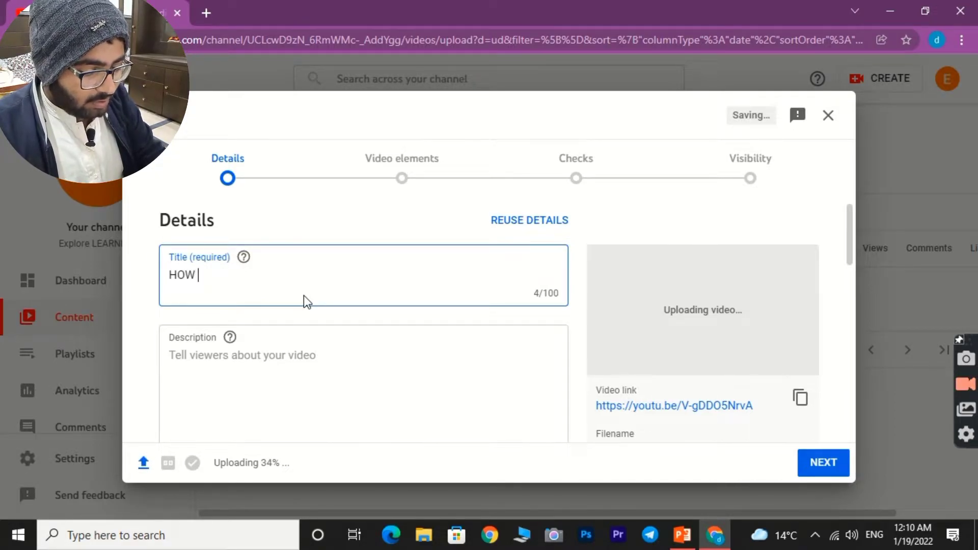
pyautogui.write(' to upload video on')
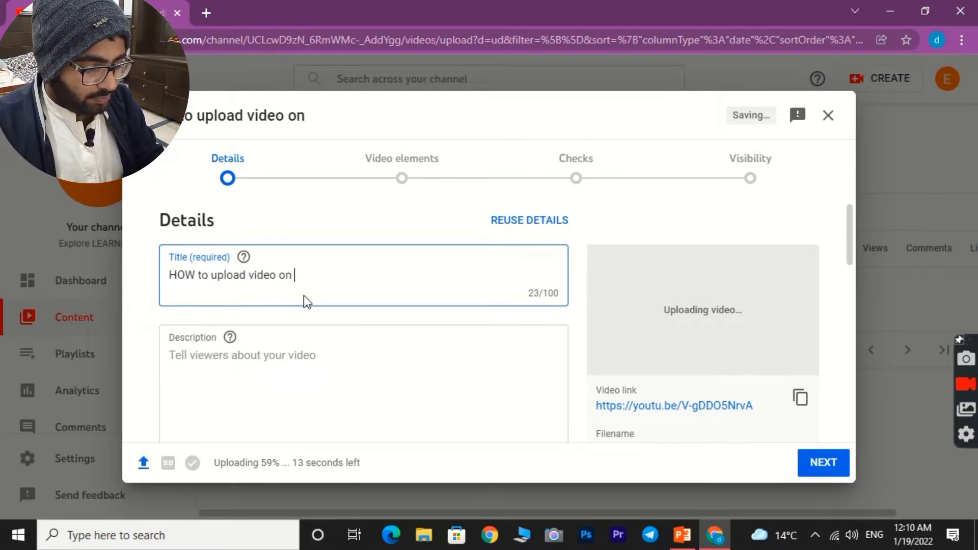
pyautogui.write(' youtube')
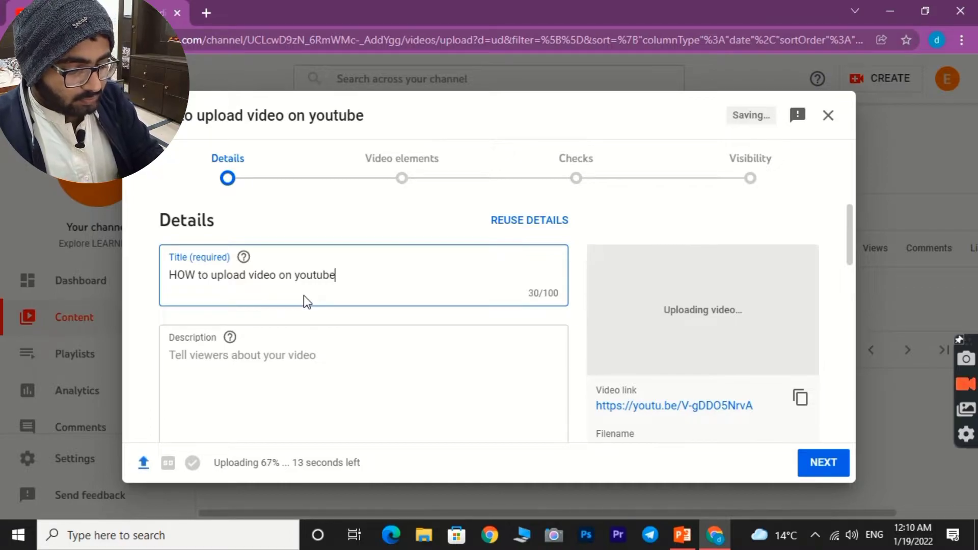
pyautogui.write(' channell')
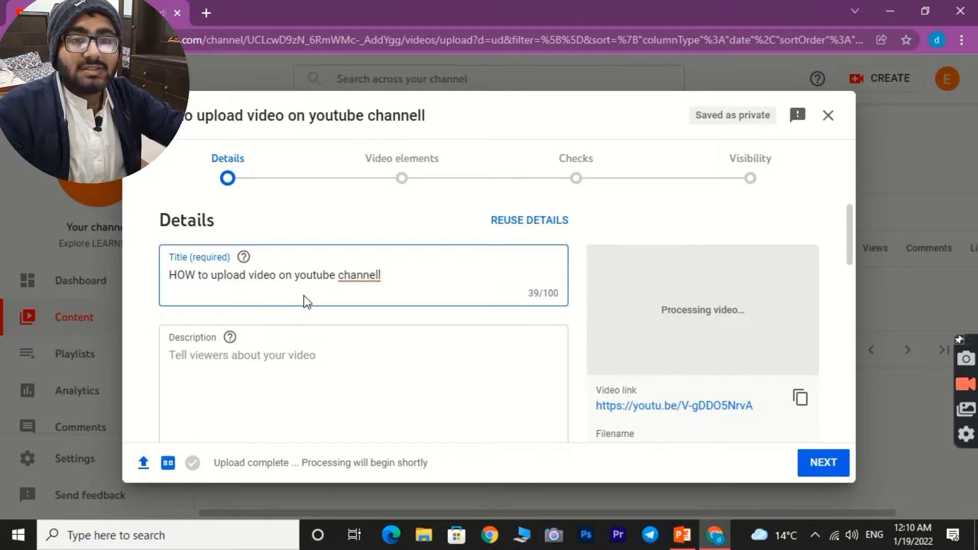
# Enter "aslam alaikum" as the video's description
pyautogui.scroll(-3, 229, 284)
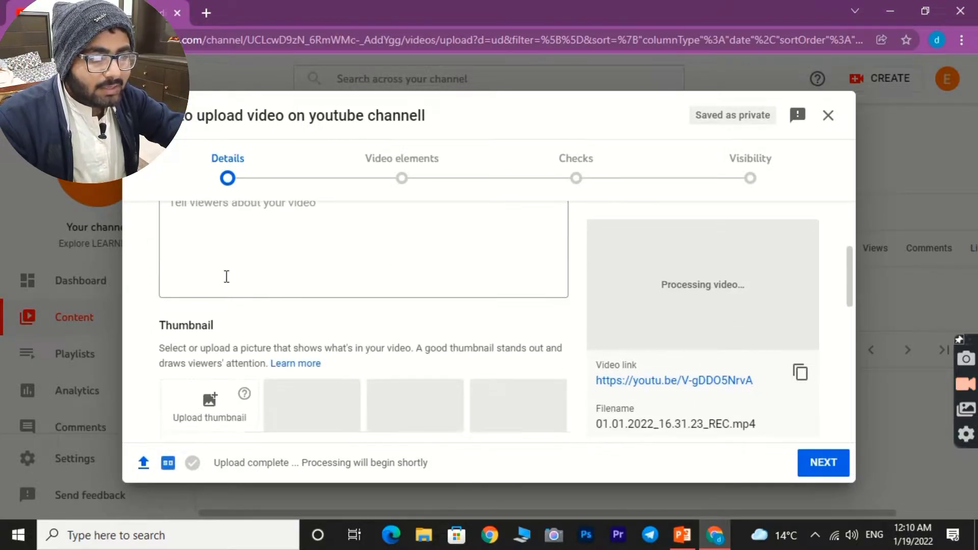
pyautogui.click(231, 220)
pyautogui.scroll(3, 233, 243)
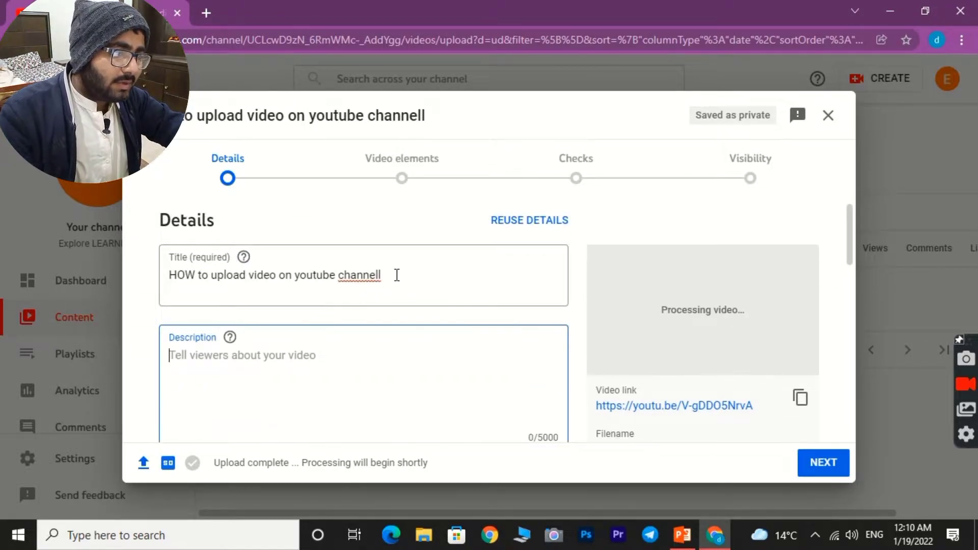
pyautogui.scroll(-2, 249, 365)
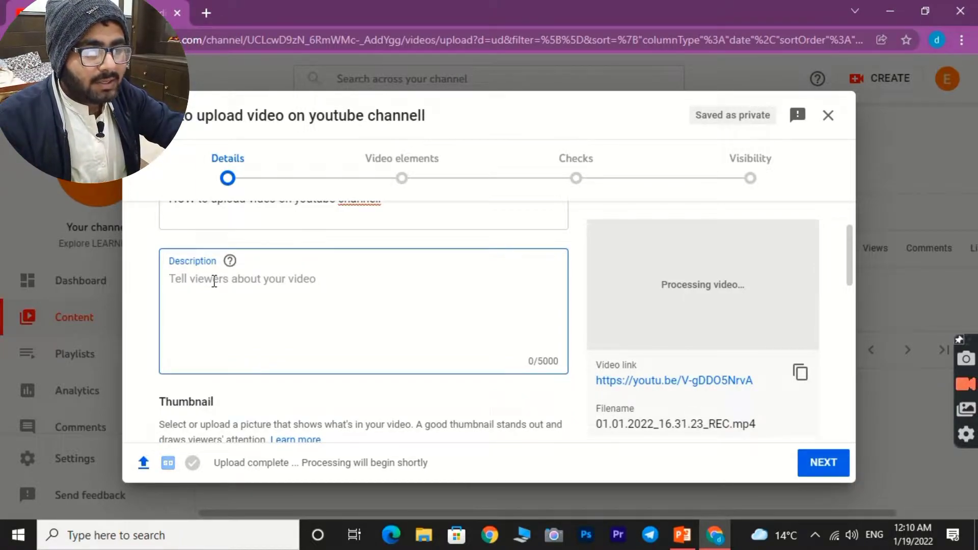
pyautogui.write('asl')
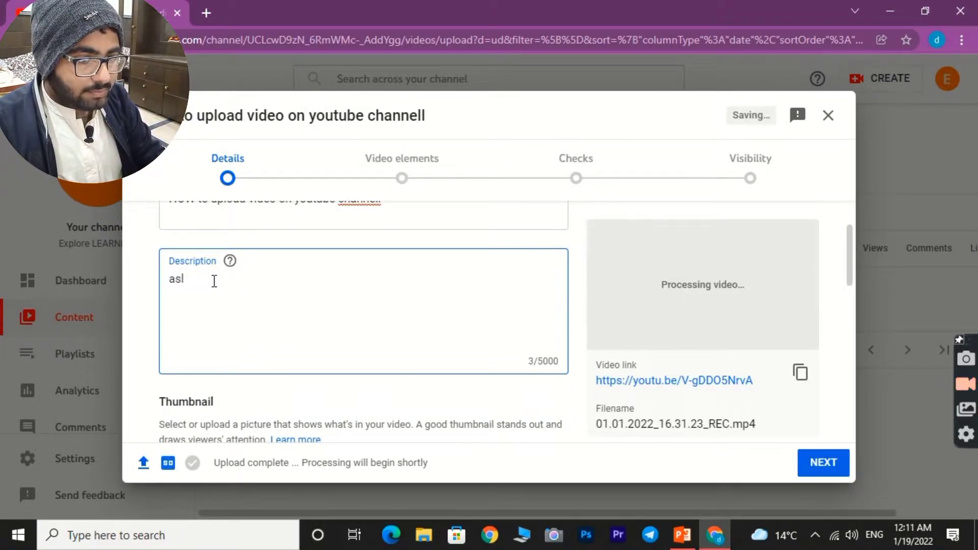
pyautogui.write('am alaikum')
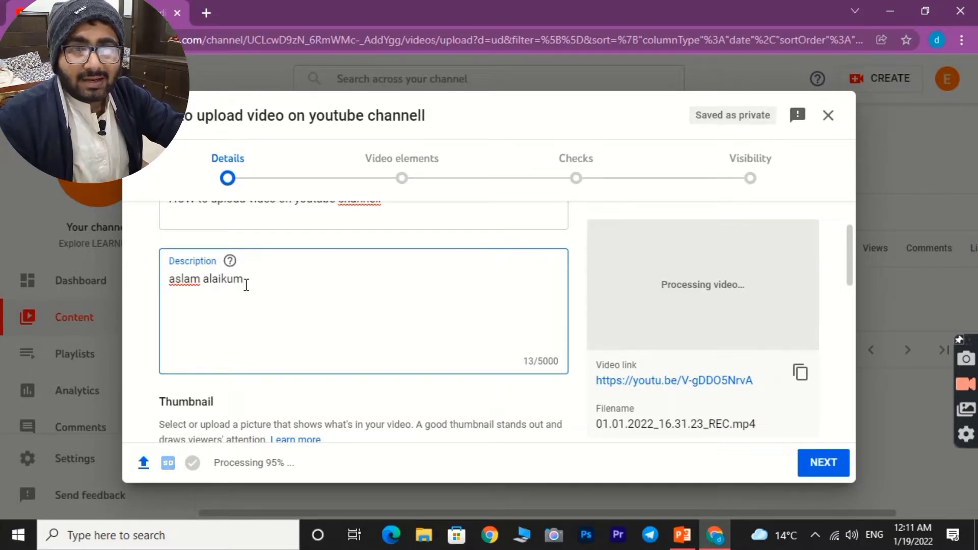
# Open the YouTube homepage in a new tab through a Google search and examine the thumbnails of the recommended videos
pyautogui.scroll(-4, 317, 300)
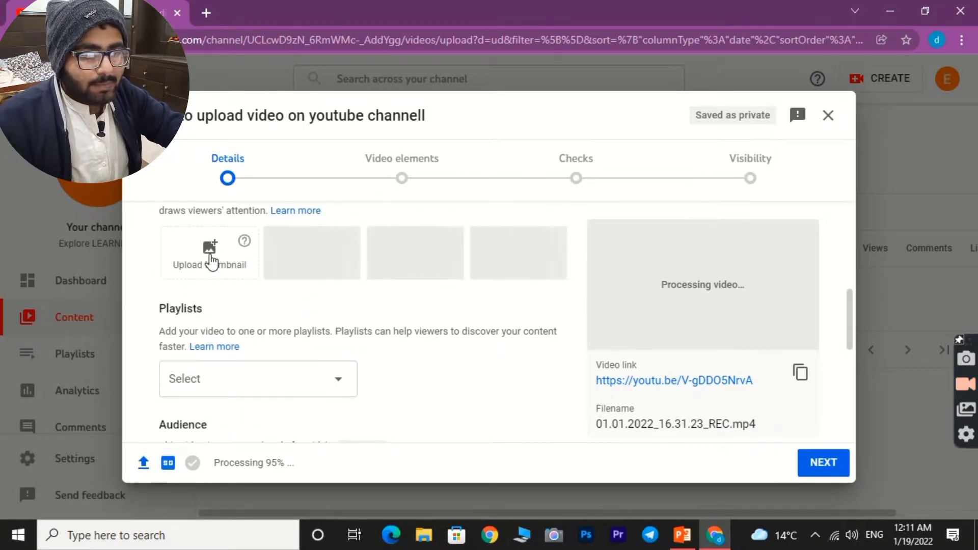
pyautogui.scroll(3, 209, 286)
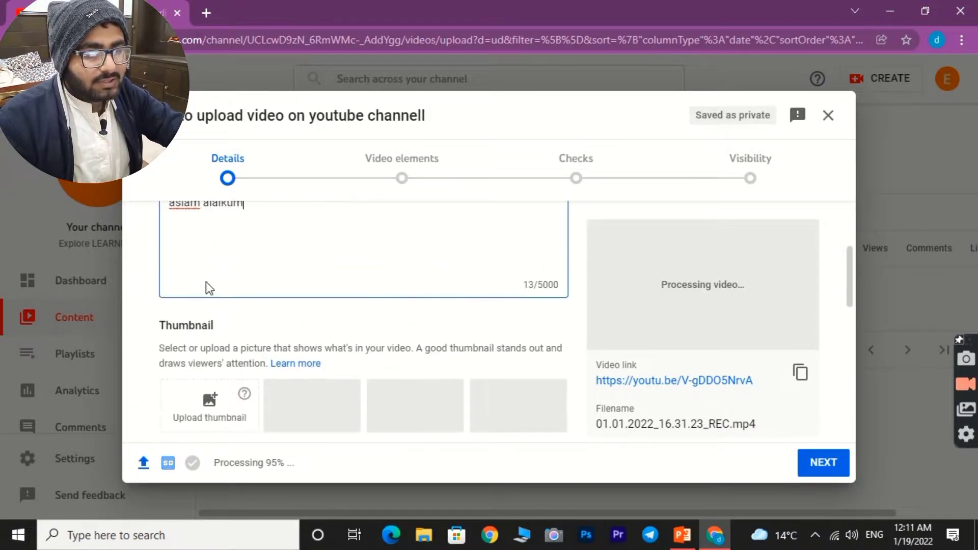
pyautogui.click(206, 13)
pyautogui.click(415, 319)
pyautogui.click(335, 346)
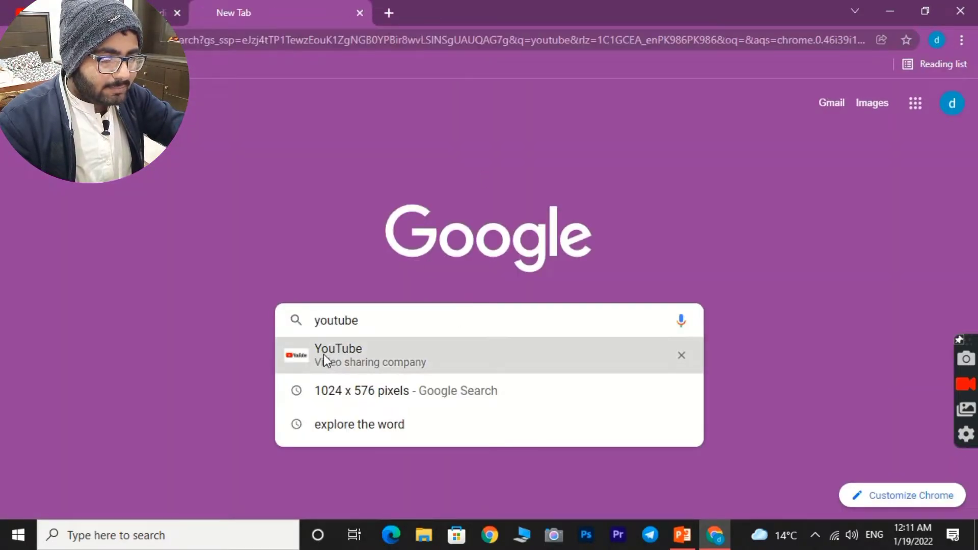
pyautogui.click(127, 224)
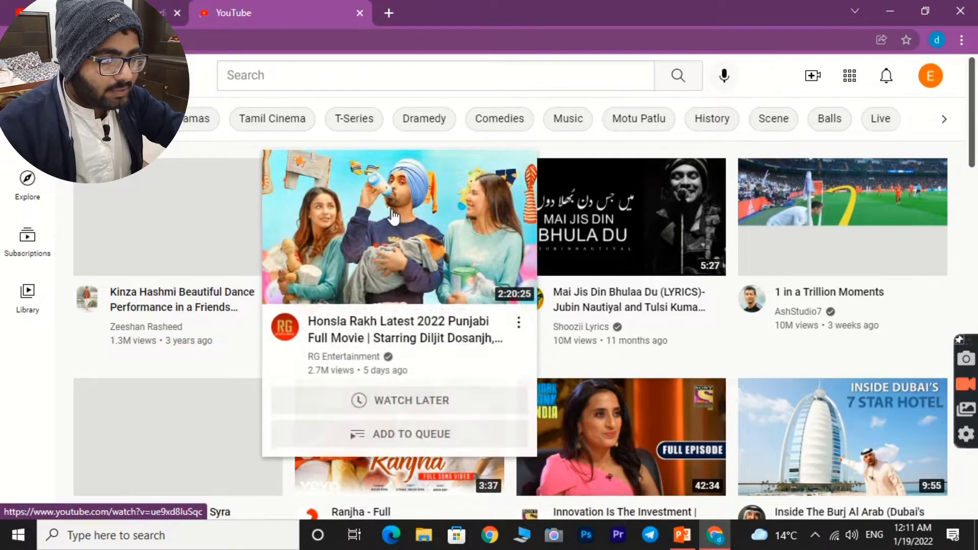
pyautogui.scroll(-3, 517, 367)
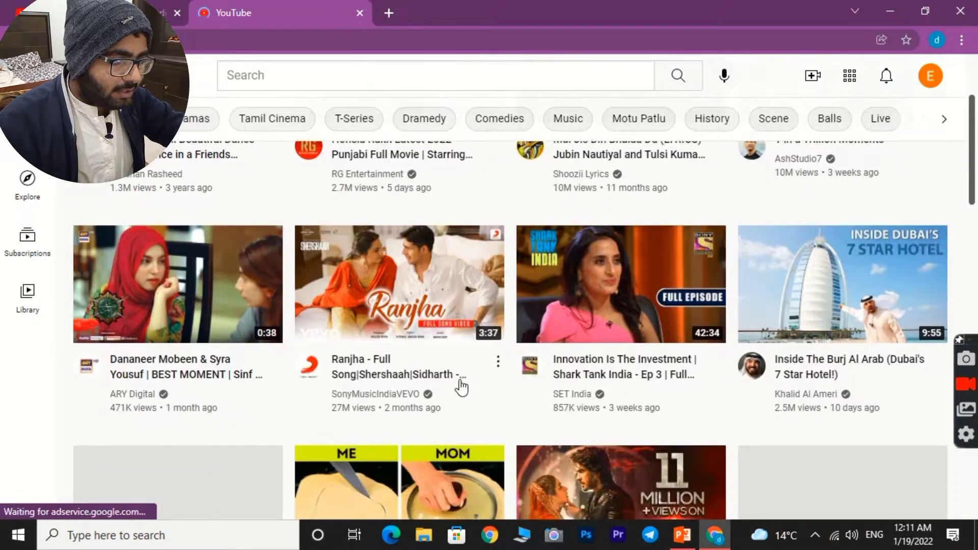
pyautogui.moveTo(362, 312)
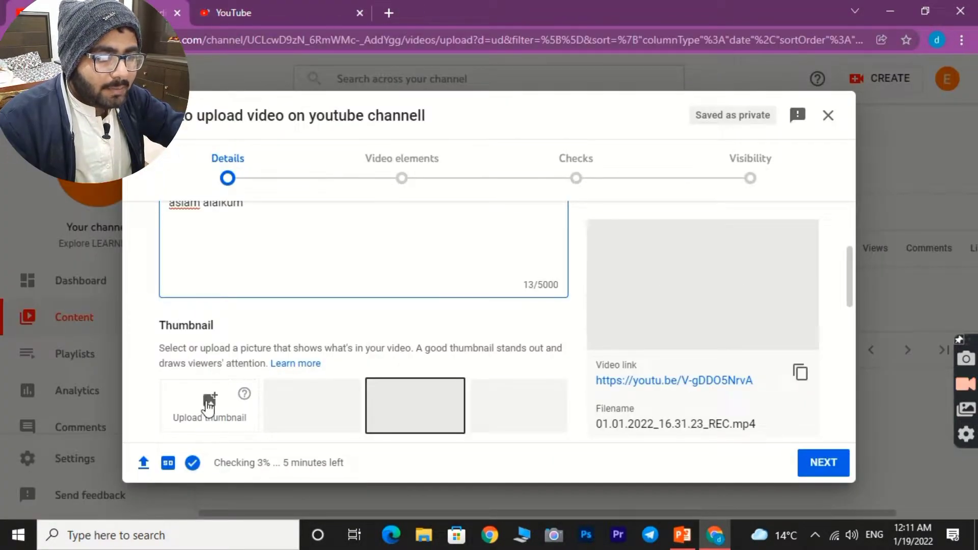
# Try to upload a custom thumbnail for the video, dismiss the phone verification request and close the upload, keeping it as a draft
pyautogui.click(211, 403)
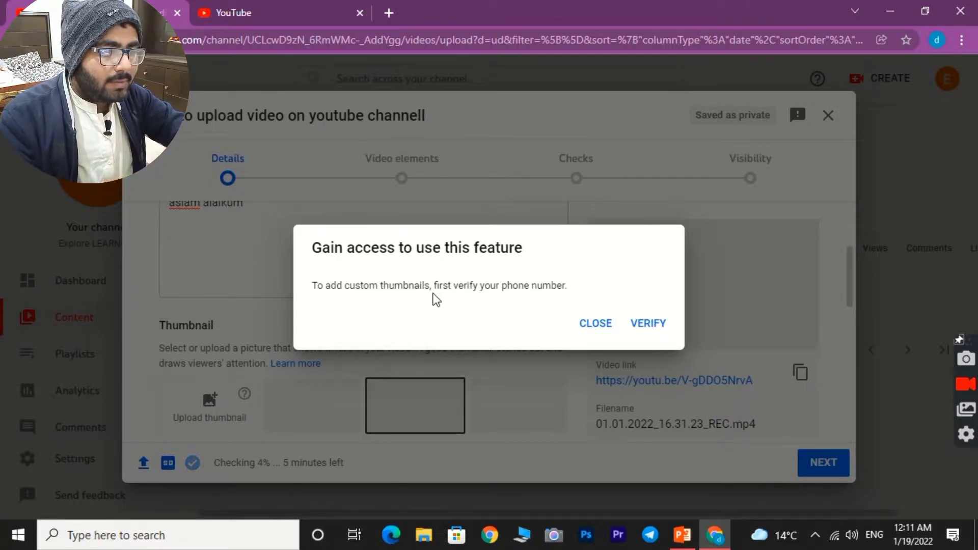
pyautogui.click(596, 325)
pyautogui.click(827, 115)
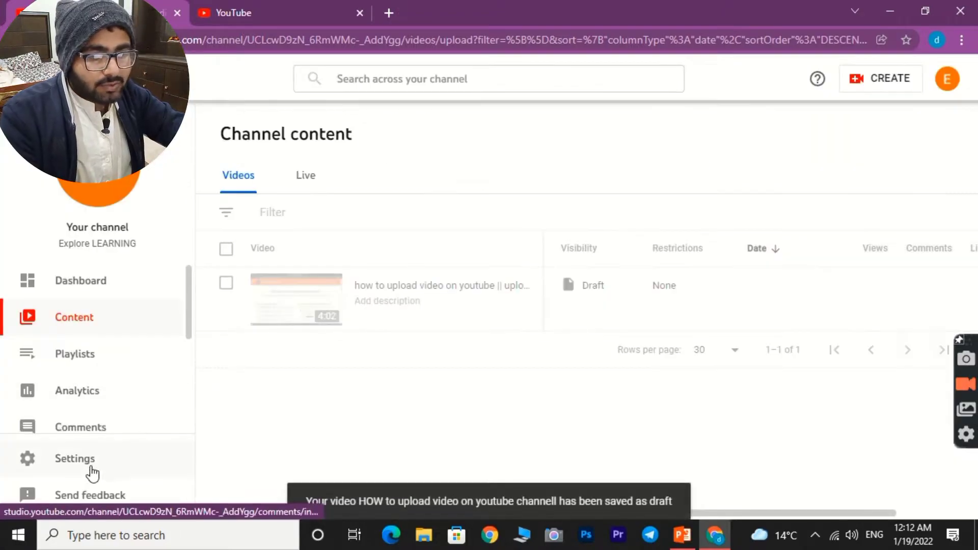
# Examine the channel's feature eligibility settings for the features that require phone verification, including custom thumbnails, and close the settings
pyautogui.scroll(-3, 94, 305)
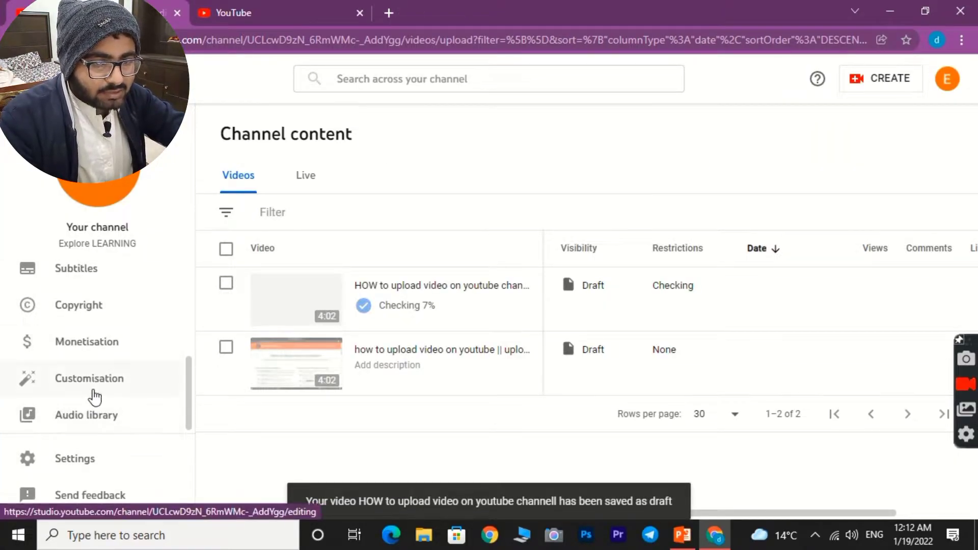
pyautogui.click(84, 393)
pyautogui.click(72, 458)
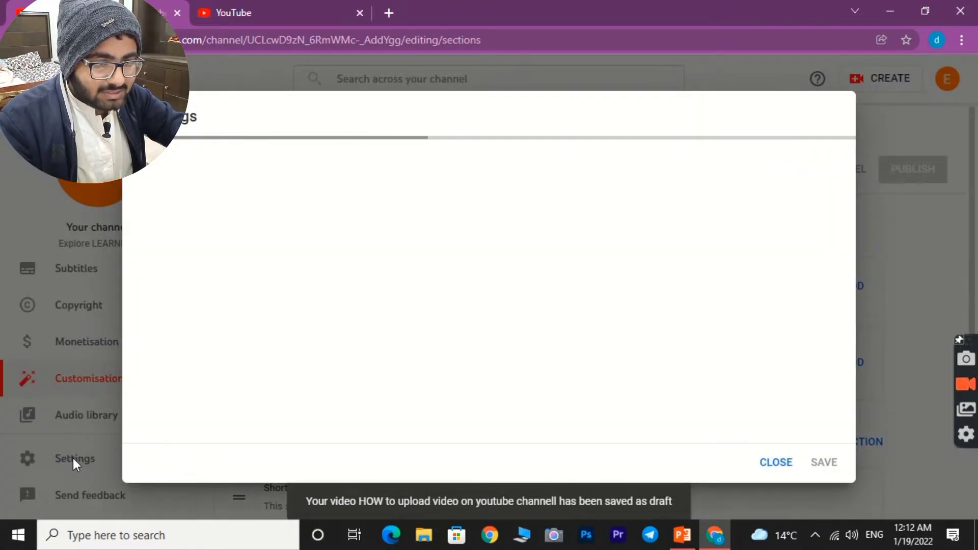
pyautogui.click(205, 210)
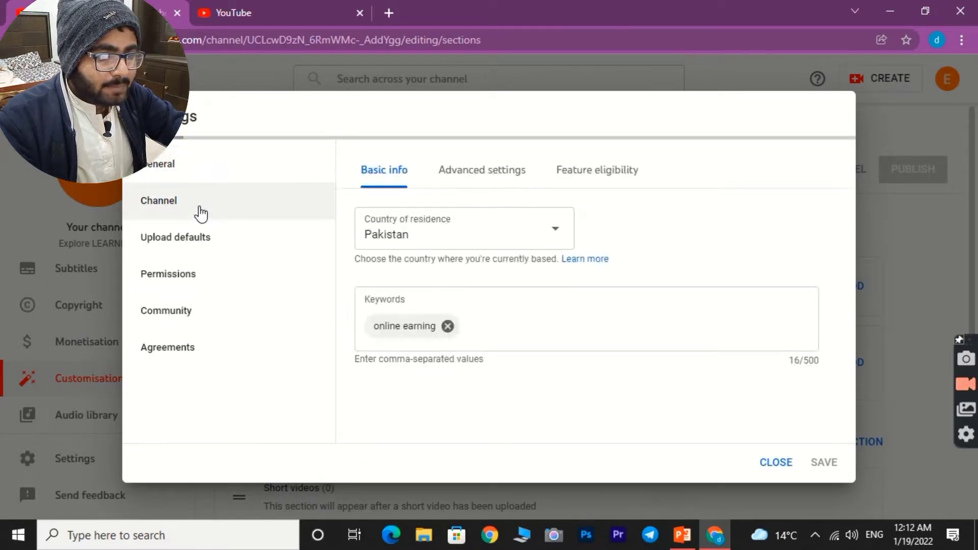
pyautogui.click(586, 171)
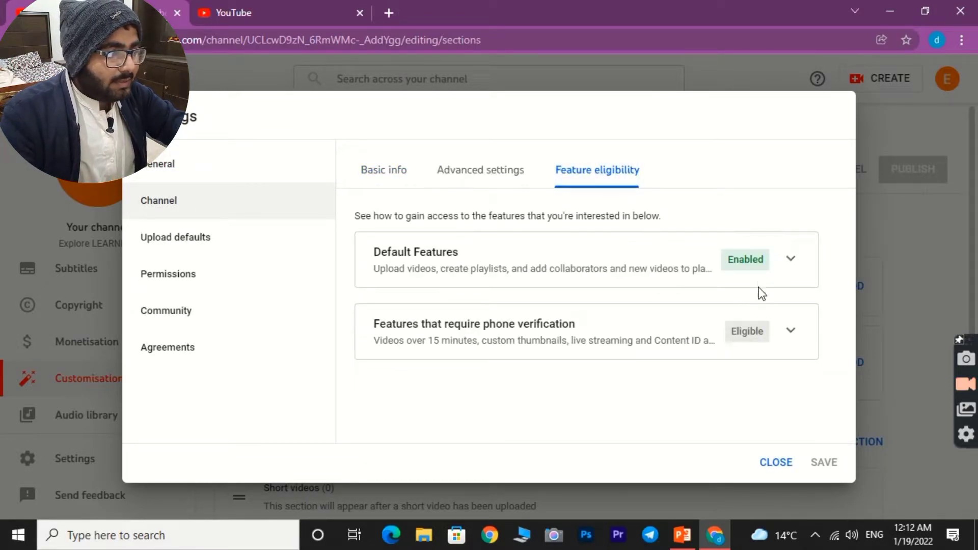
pyautogui.click(791, 343)
pyautogui.scroll(-2, 728, 418)
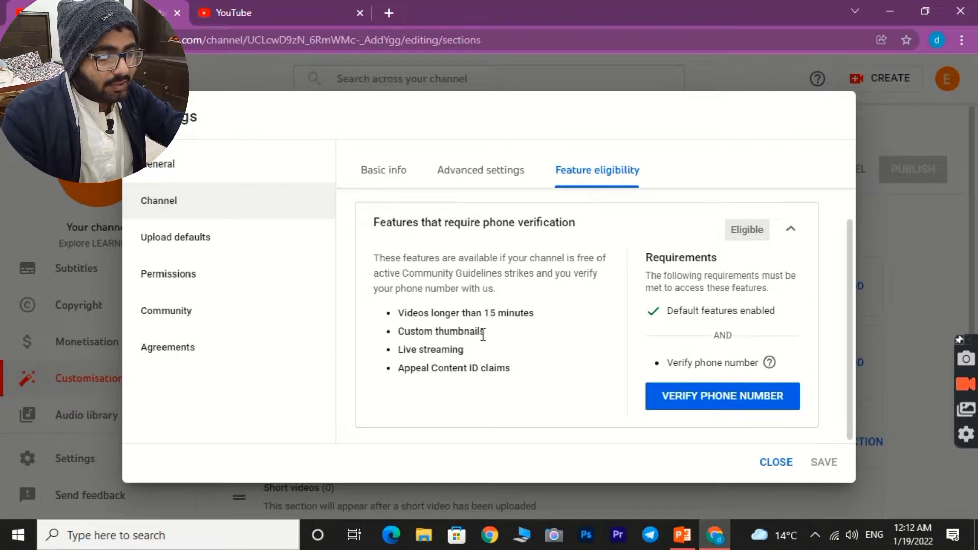
pyautogui.moveTo(483, 334); pyautogui.dragTo(389, 334)
pyautogui.click(530, 329)
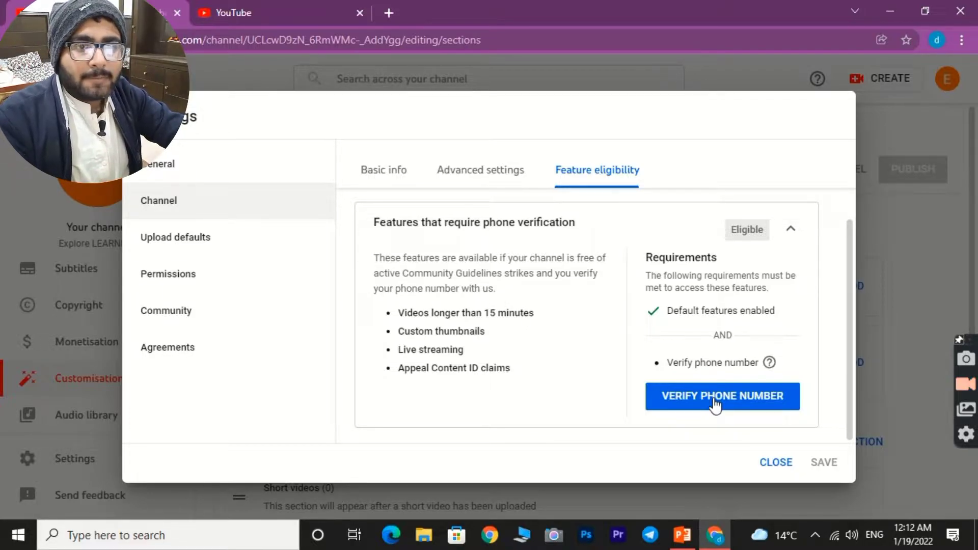
pyautogui.click(785, 463)
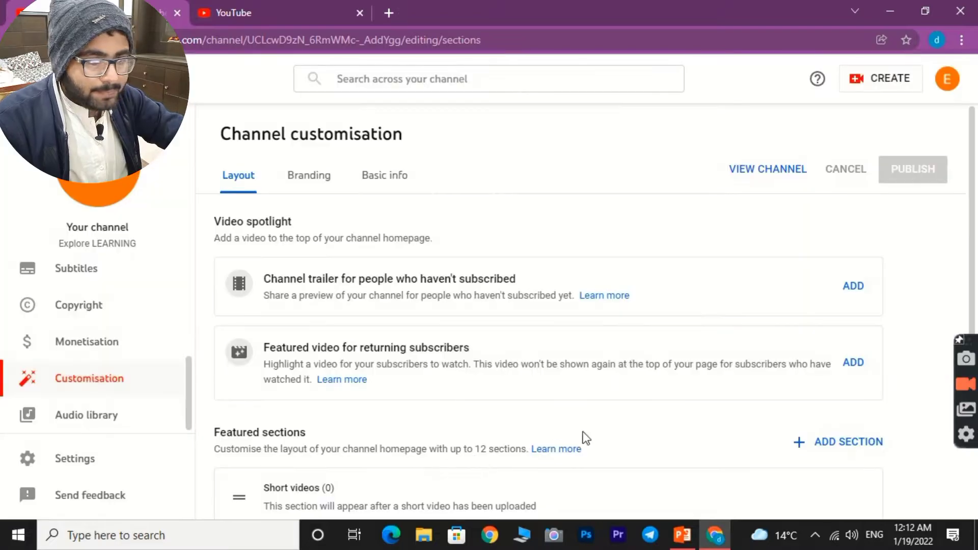
# Upload the video file 01.01.2022_16.31.23_REC.mp4 from the desktop to the channel again
pyautogui.click(884, 84)
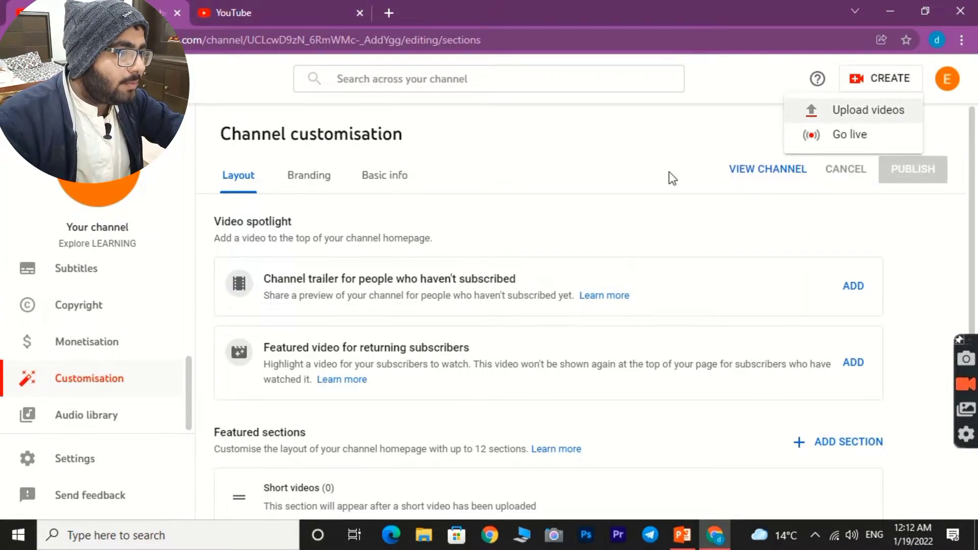
pyautogui.click(869, 110)
pyautogui.click(453, 377)
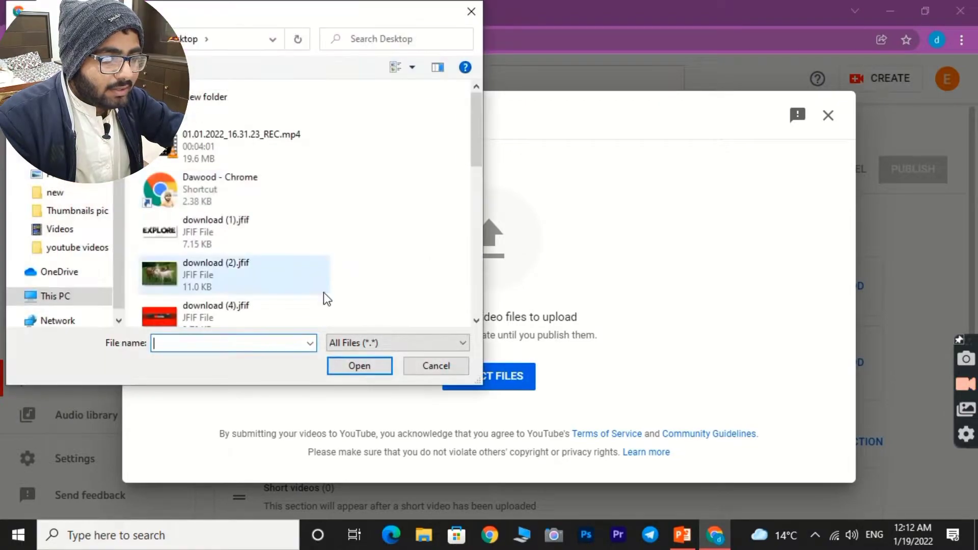
pyautogui.click(191, 144)
pyautogui.click(364, 366)
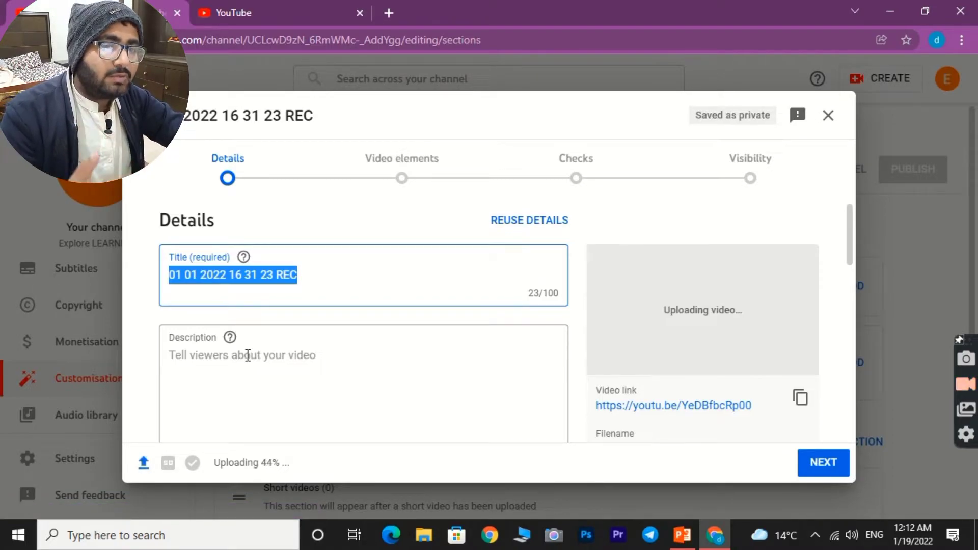
# Try to upload a custom thumbnail for the newly uploaded video and dismiss the phone verification request
pyautogui.scroll(-3, 246, 355)
pyautogui.scroll(3, 246, 355)
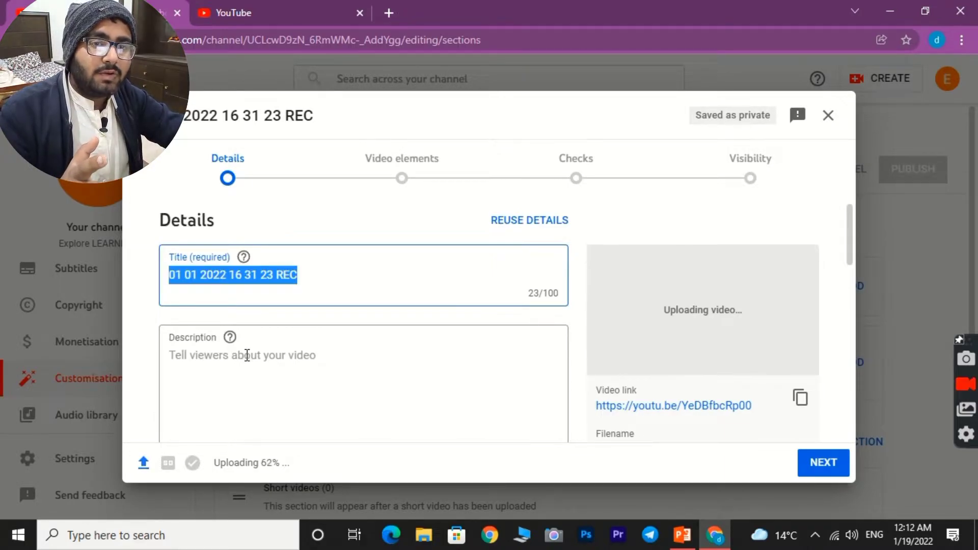
pyautogui.scroll(-3, 246, 355)
pyautogui.scroll(-1, 244, 396)
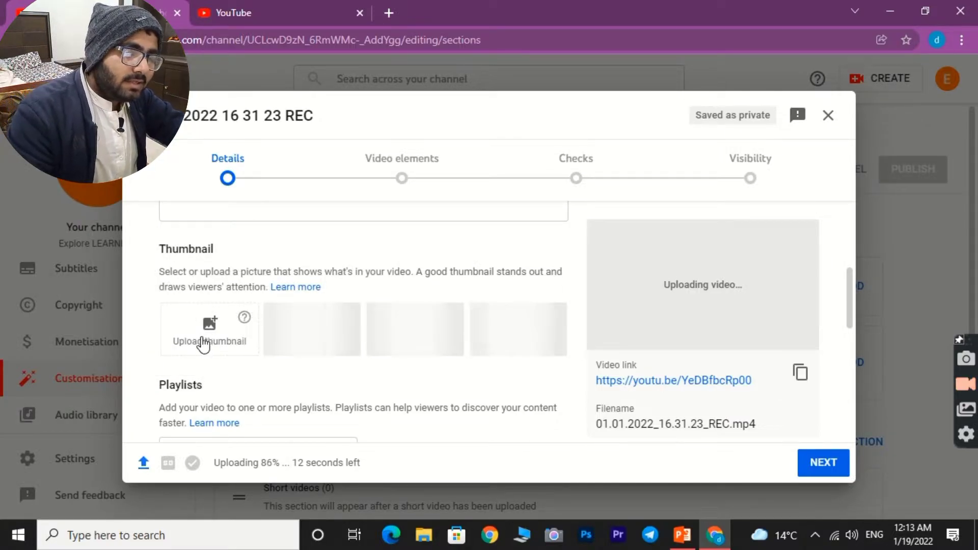
pyautogui.click(203, 340)
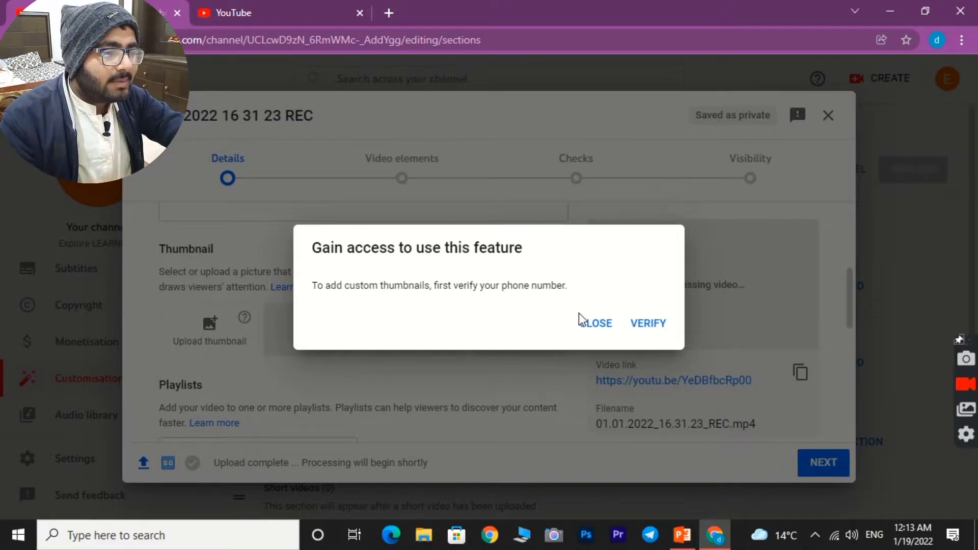
pyautogui.click(591, 321)
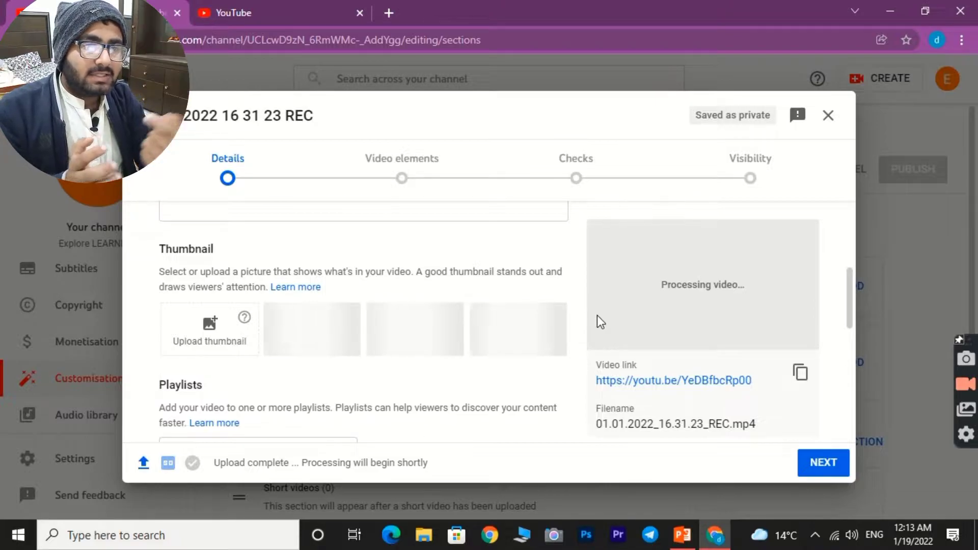
# Check the available playlists without choosing one and set the video's audience to No, it's not 'Made for Kids'
pyautogui.scroll(-2, 613, 350)
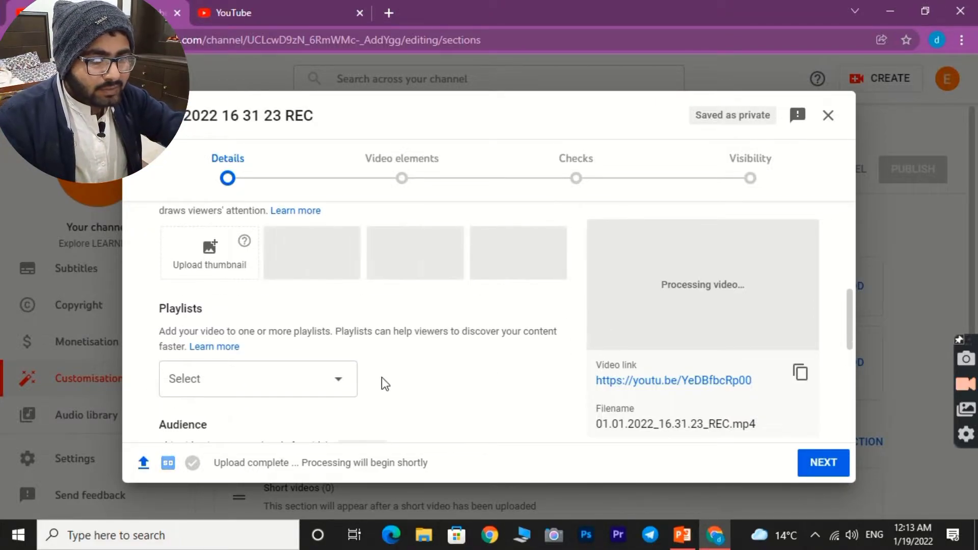
pyautogui.click(338, 386)
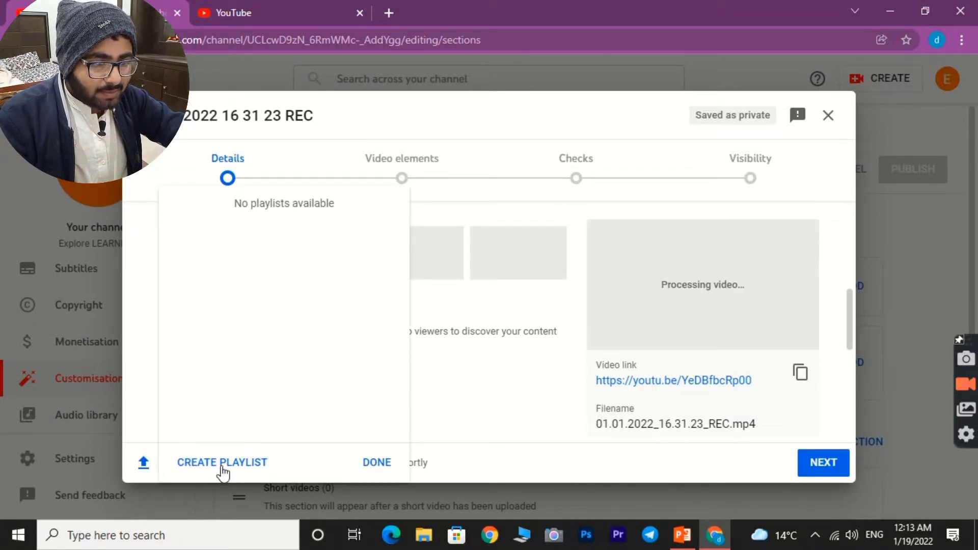
pyautogui.click(377, 462)
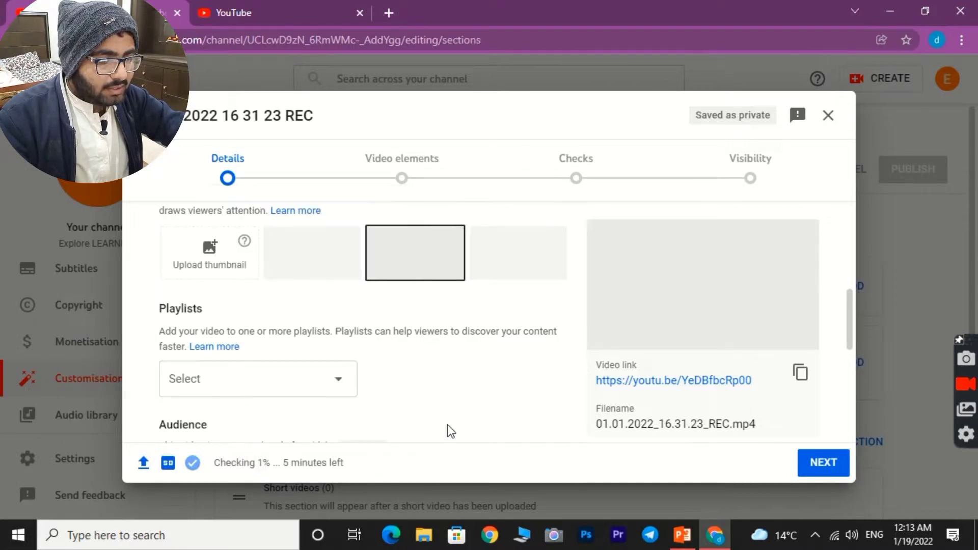
pyautogui.scroll(-6, 448, 423)
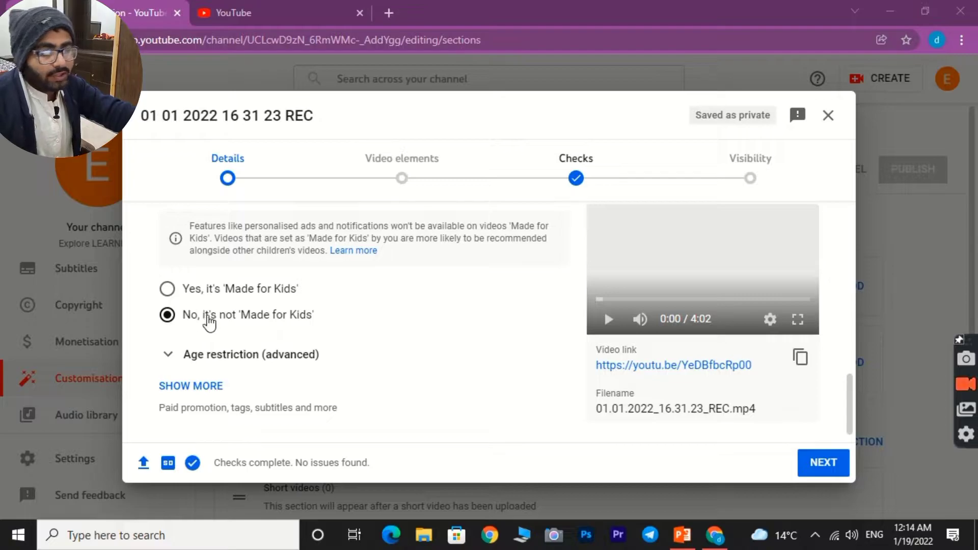
pyautogui.scroll(-1, 240, 316)
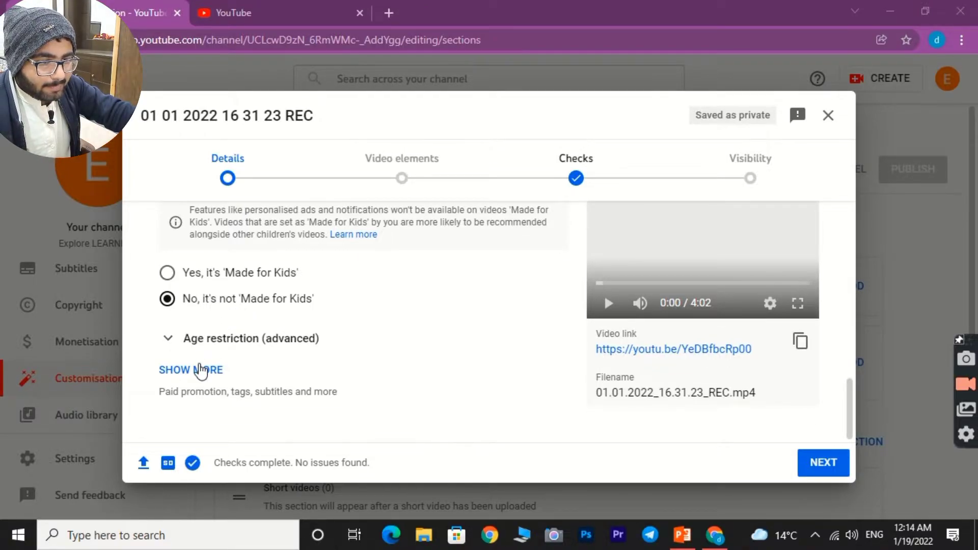
# Expand the additional video details and add the tag Dawood Tech Adventures
pyautogui.click(202, 370)
pyautogui.scroll(-3, 361, 285)
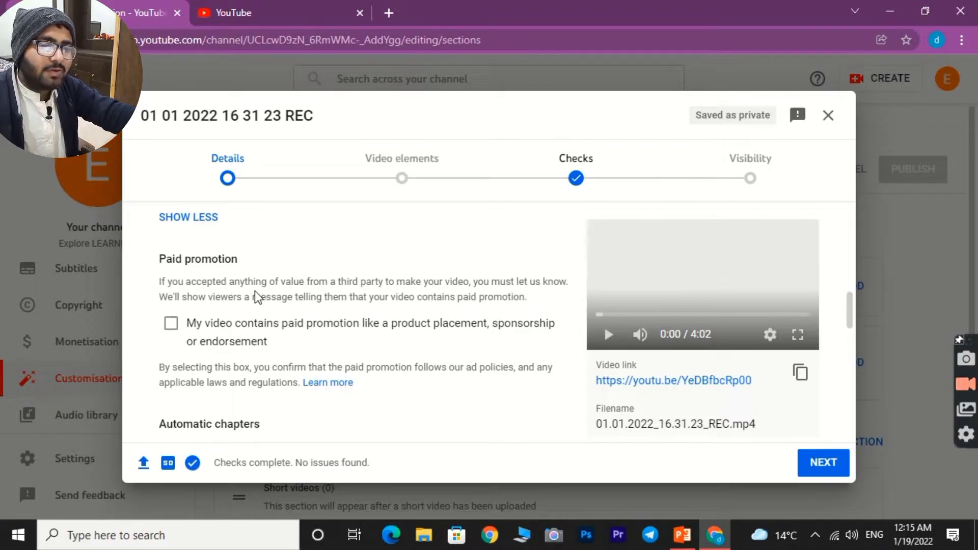
pyautogui.scroll(-1, 255, 291)
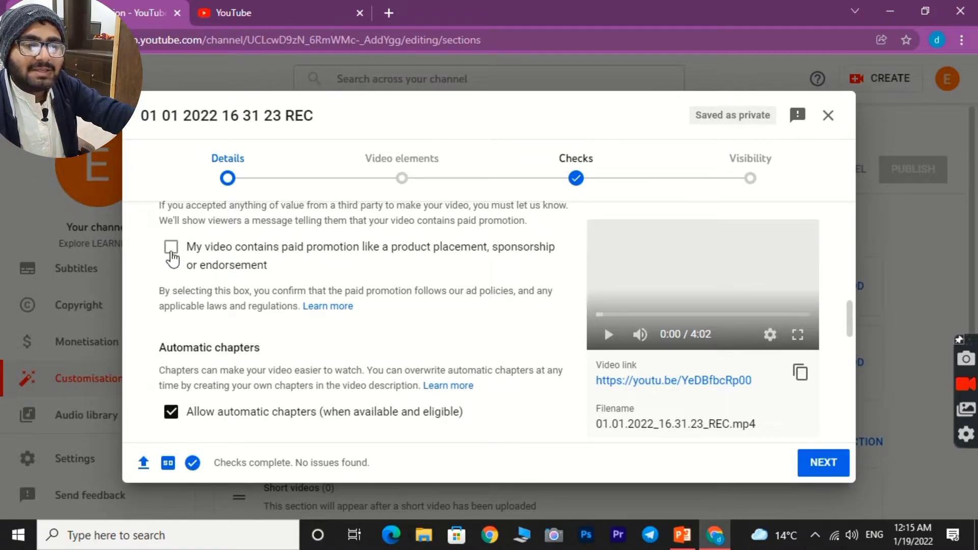
pyautogui.scroll(-3, 185, 249)
pyautogui.click(193, 371)
pyautogui.write('Daud')
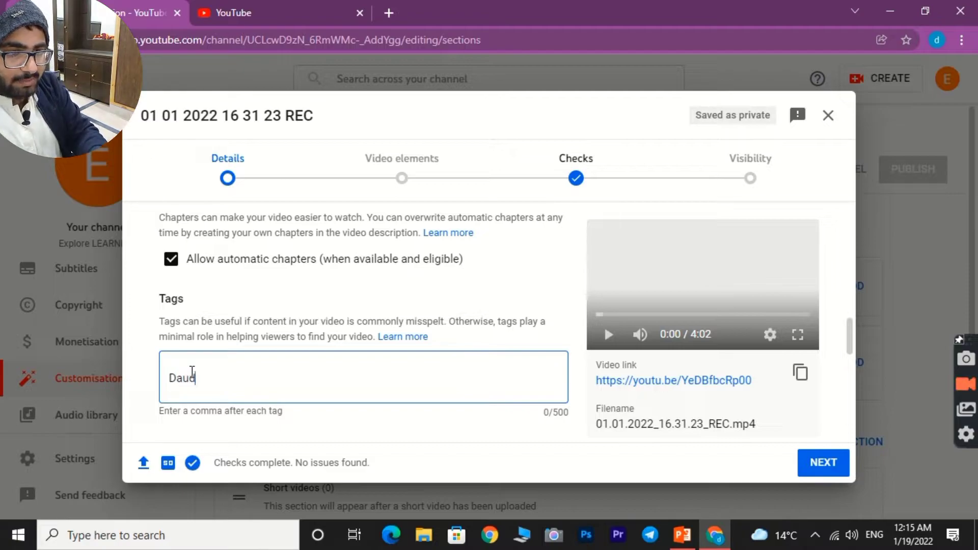
pyautogui.press('BackSpace')
pyautogui.write('ood Tech')
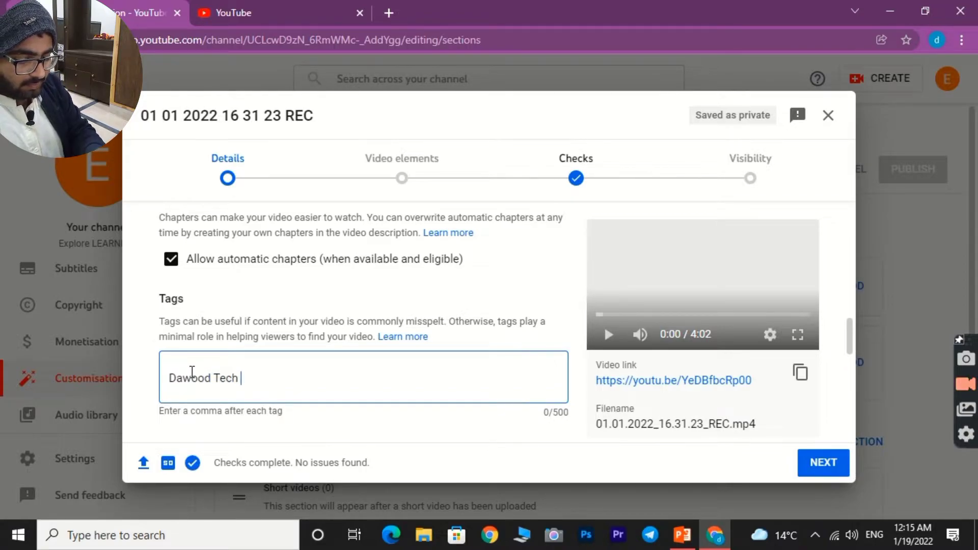
pyautogui.write(' Adve')
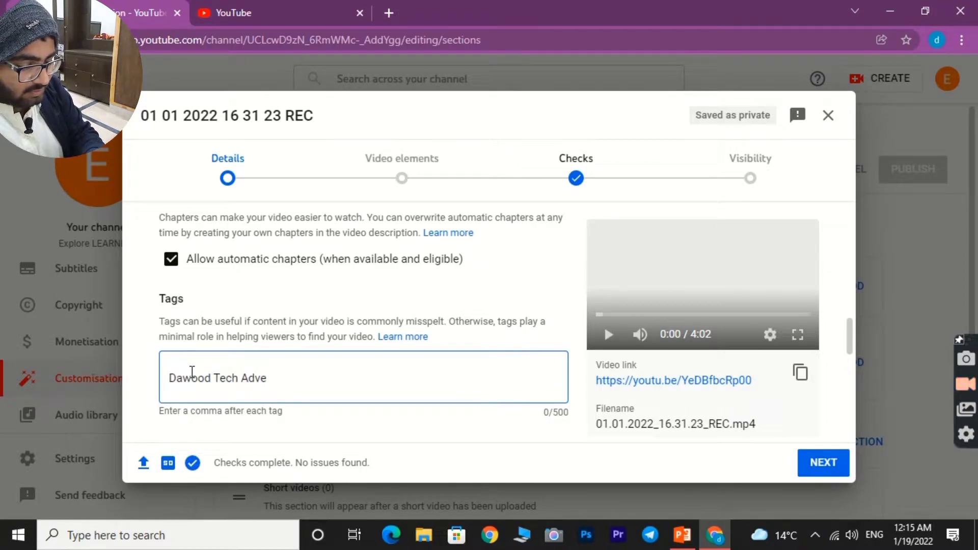
pyautogui.write('ntures')
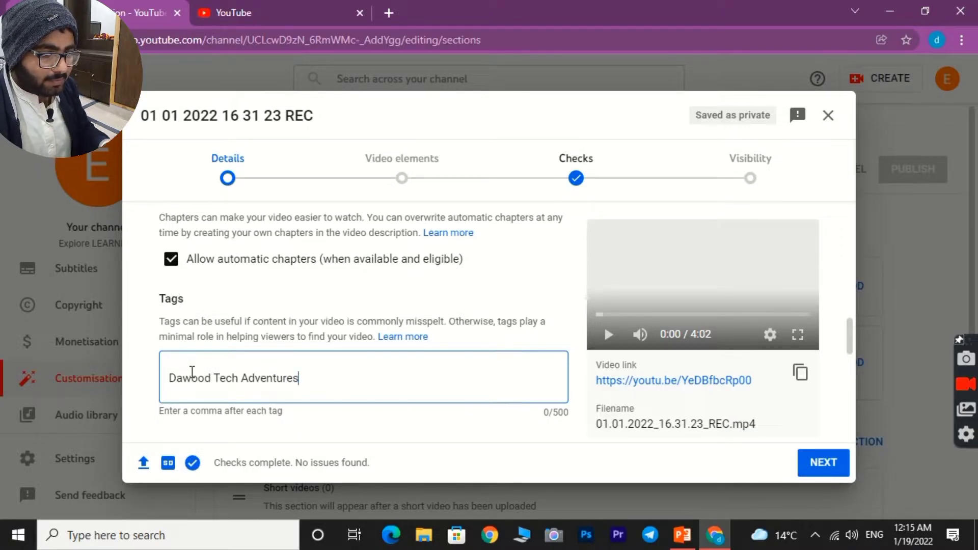
pyautogui.press('Return')
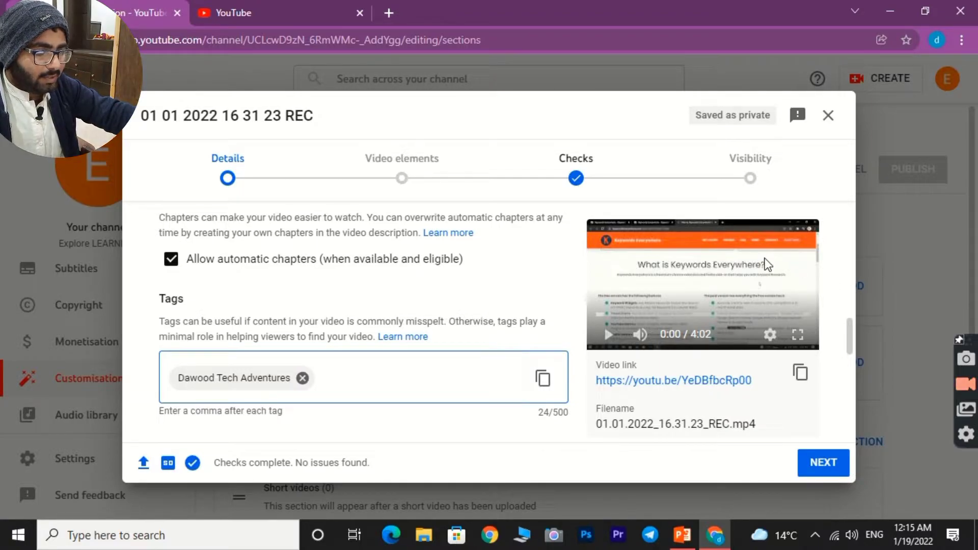
# Add keyword everywhere as a second tag for the video
pyautogui.write('keyword')
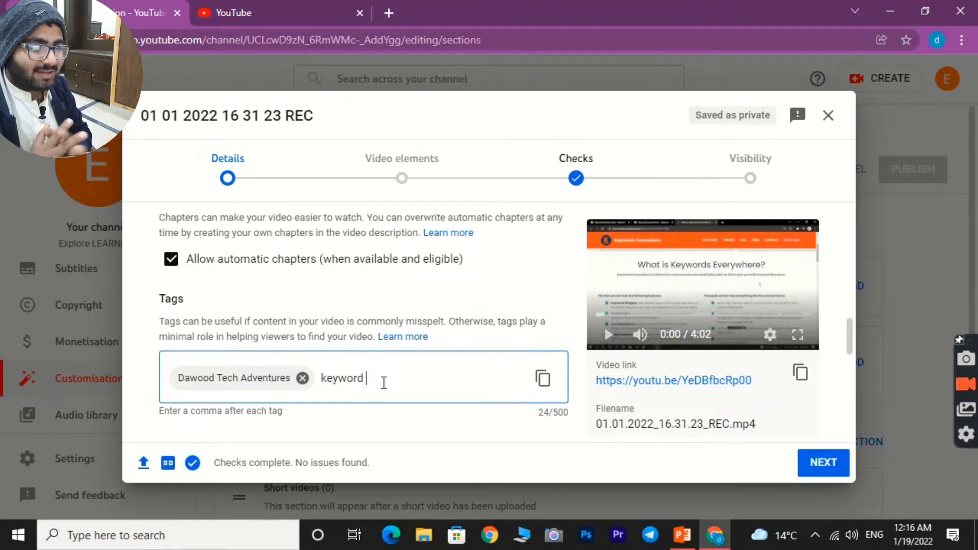
pyautogui.write('ever')
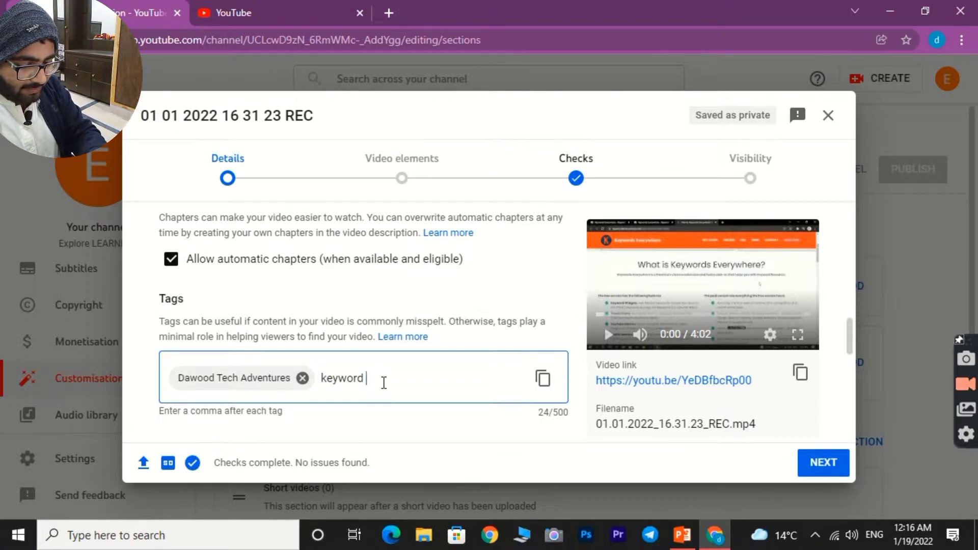
pyautogui.write('ywhere')
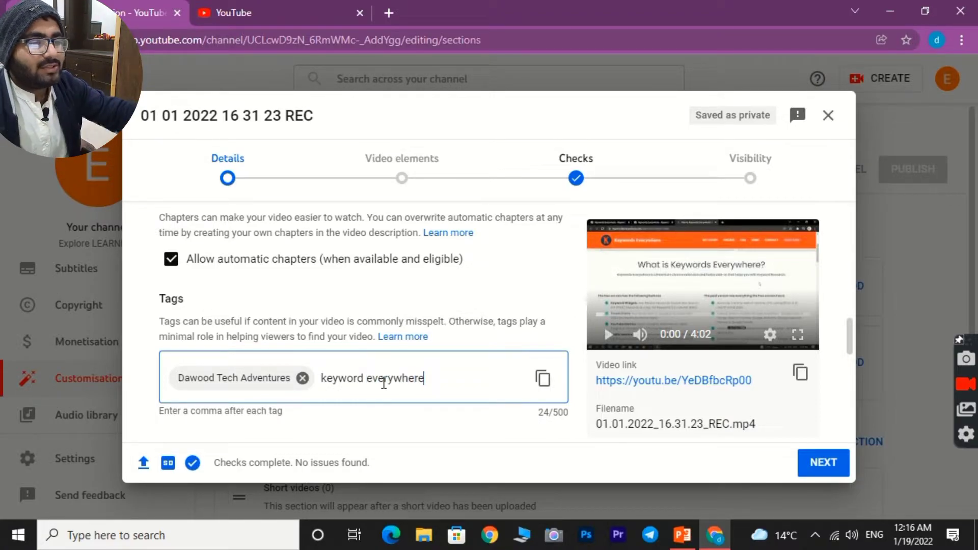
pyautogui.press('Return')
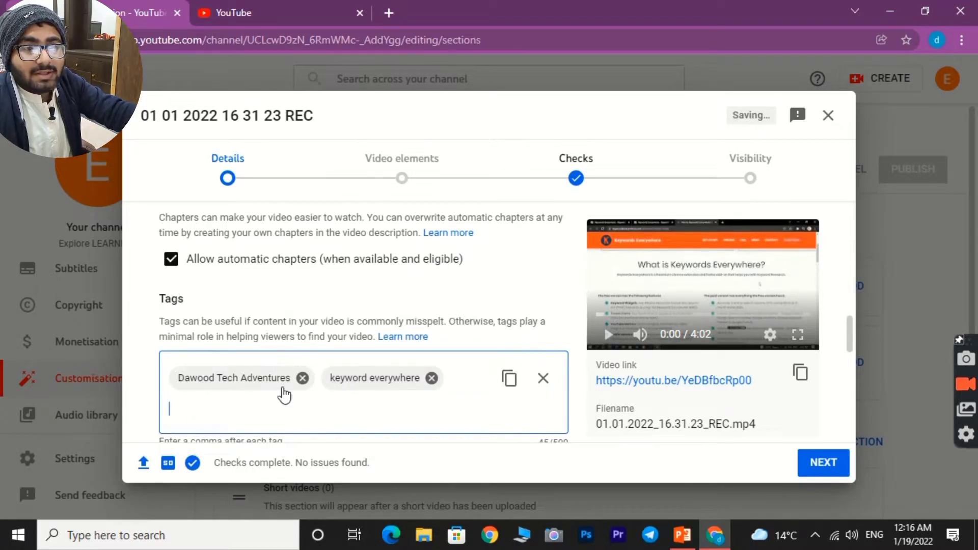
# Set the video language to Urdu and the caption certification to 'This content has never aired on television in the US'
pyautogui.scroll(-5, 330, 305)
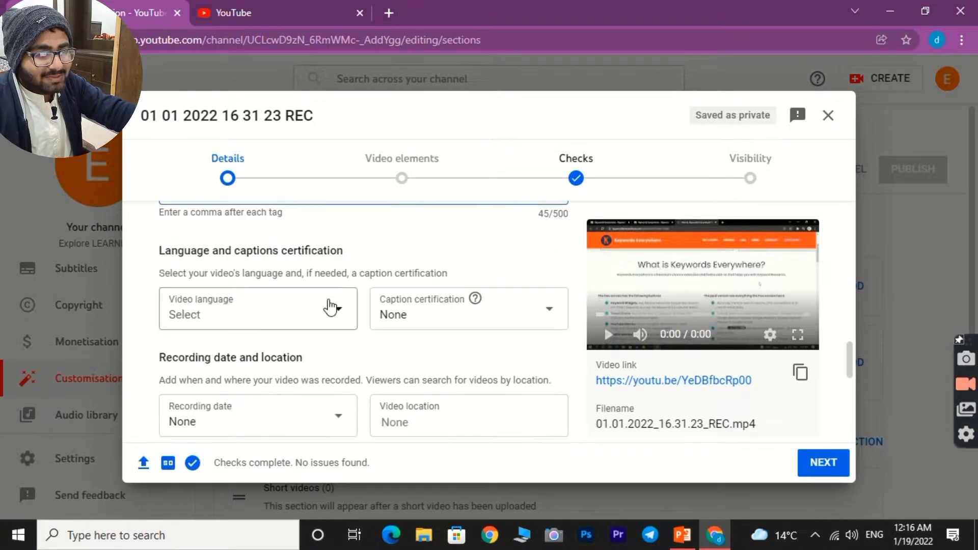
pyautogui.click(323, 319)
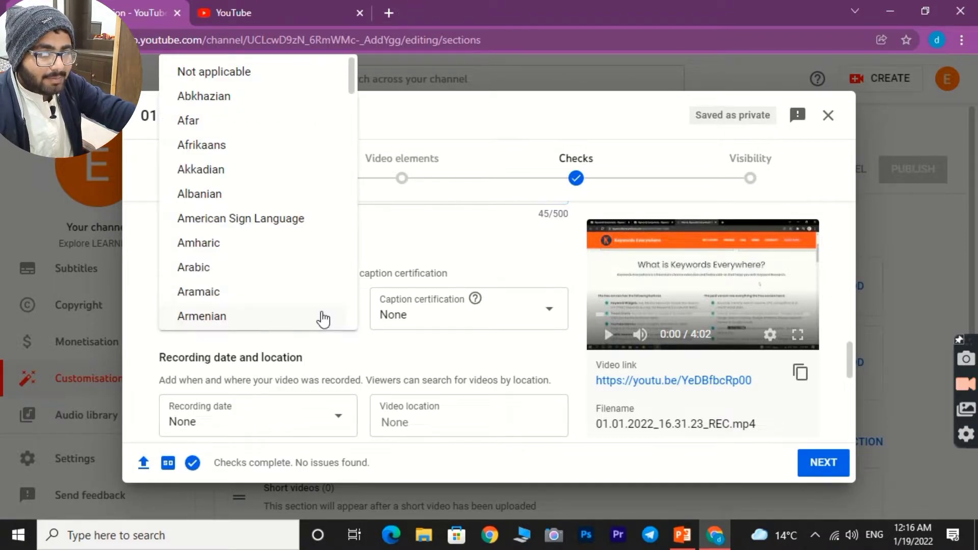
pyautogui.scroll(-15, 255, 285)
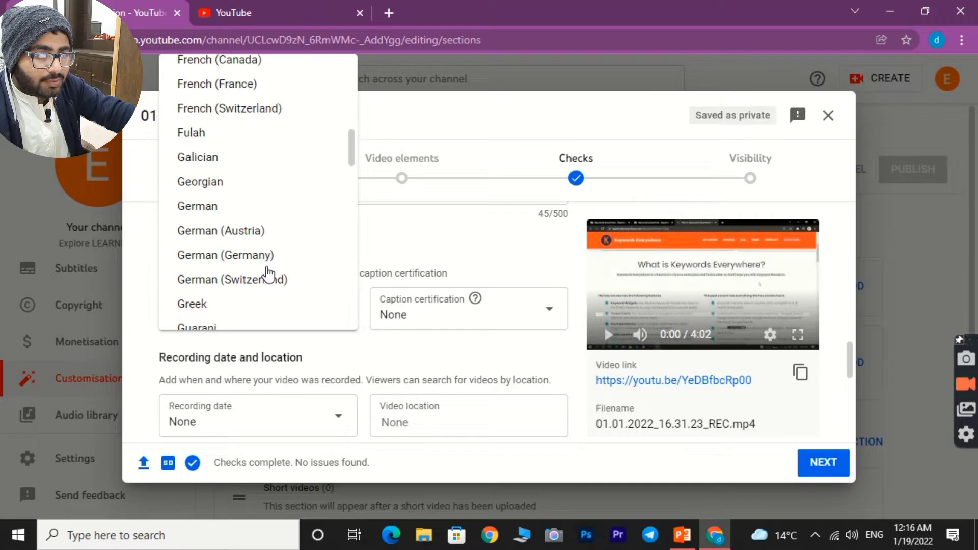
pyautogui.scroll(-10, 267, 278)
pyautogui.scroll(-9, 269, 282)
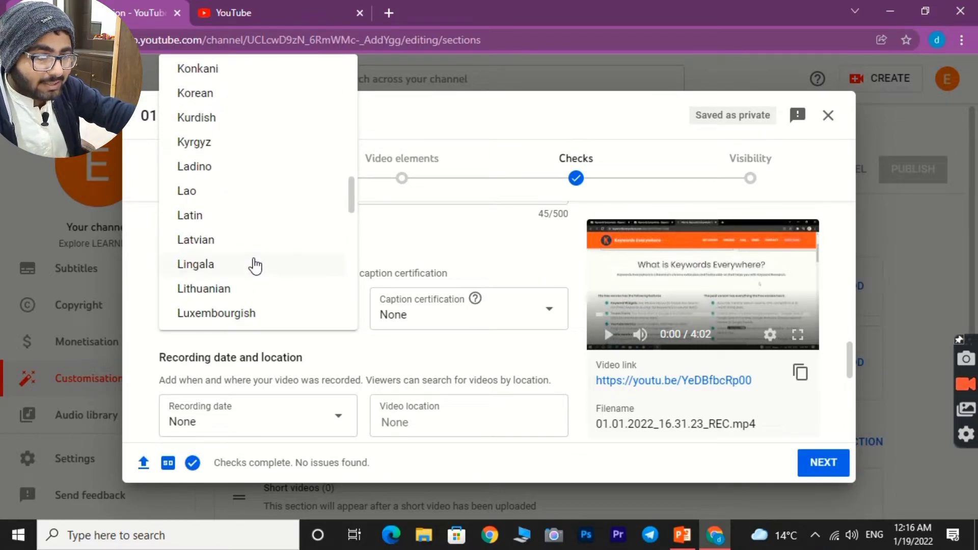
pyautogui.scroll(-11, 237, 237)
pyautogui.scroll(-12, 239, 240)
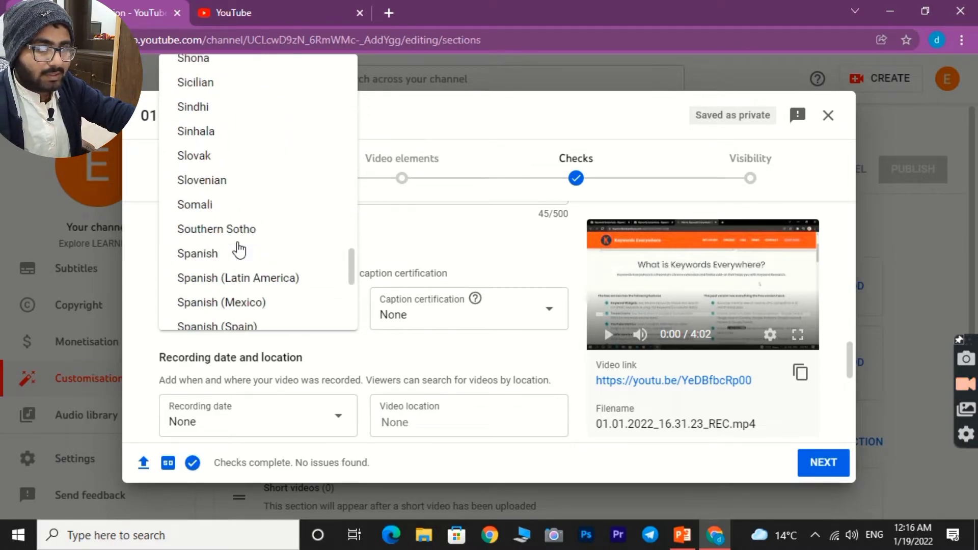
pyautogui.scroll(-12, 238, 250)
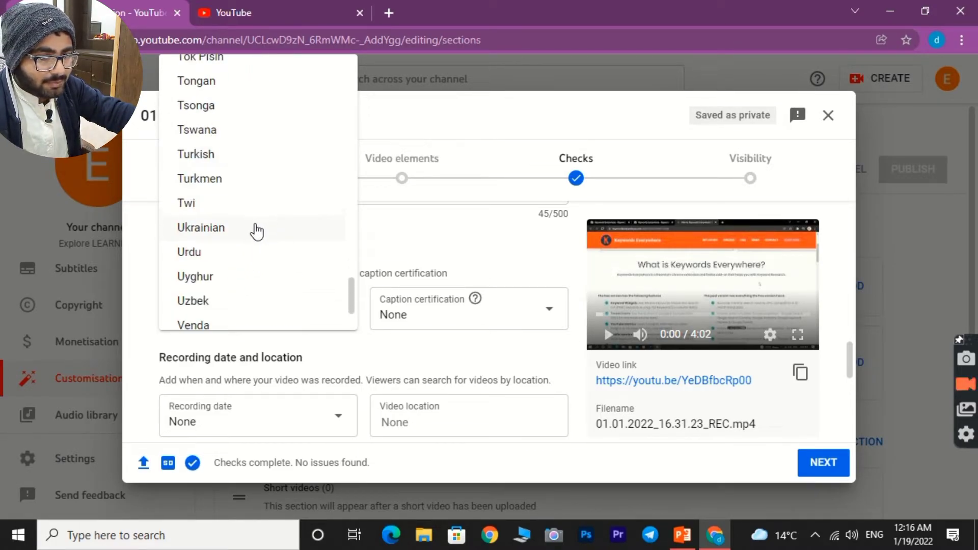
pyautogui.click(205, 251)
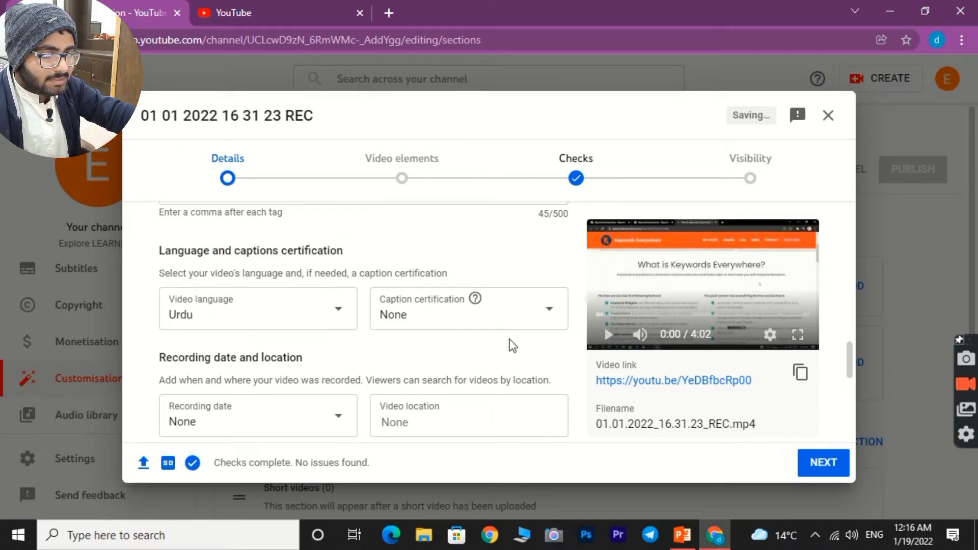
pyautogui.click(526, 314)
pyautogui.click(463, 213)
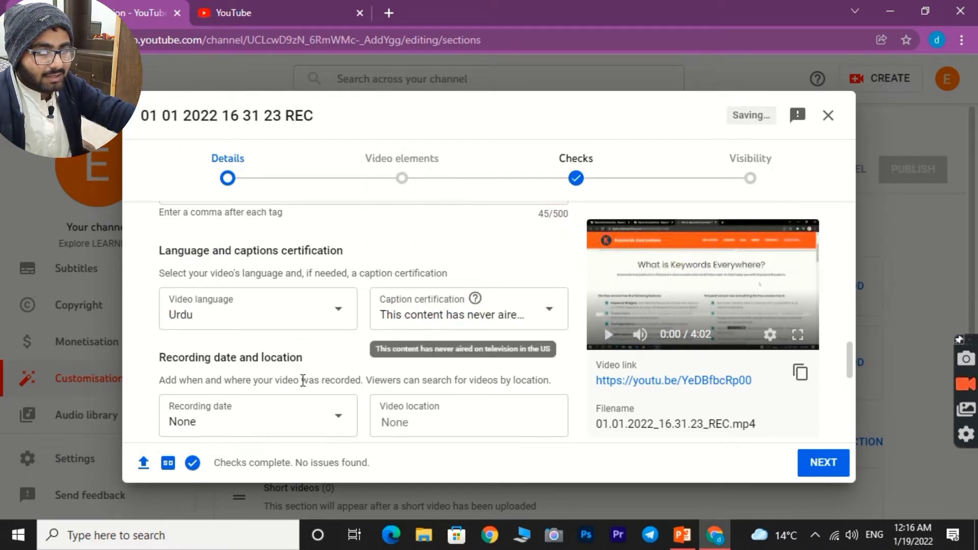
# Check the recording date picker without choosing a date and set the video location to the Punjab suggestion that has no country listed
pyautogui.scroll(-3, 322, 372)
pyautogui.click(337, 265)
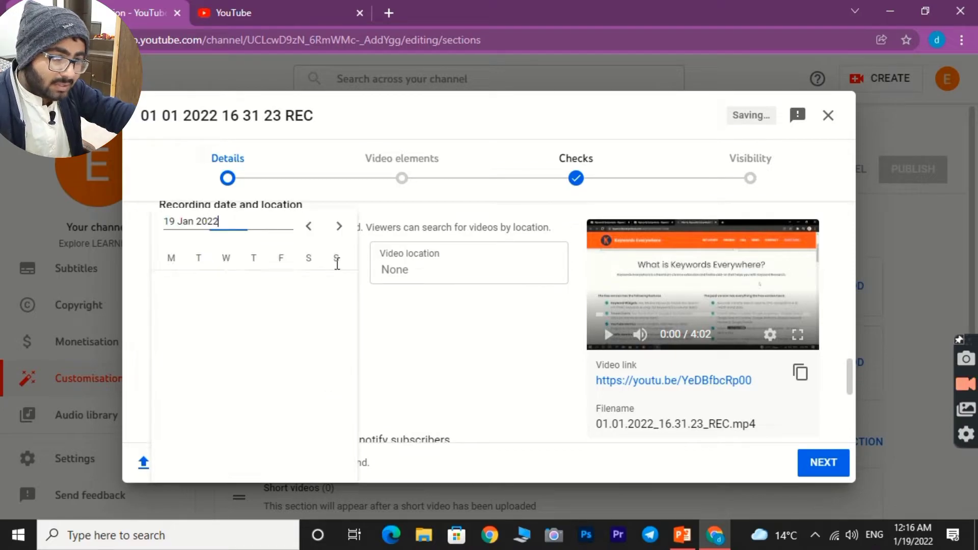
pyautogui.click(404, 301)
pyautogui.click(419, 272)
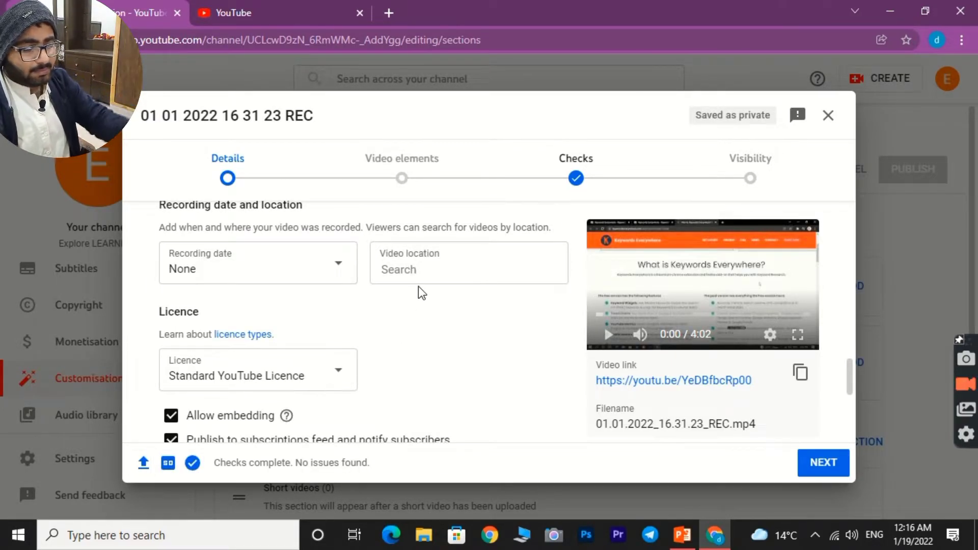
pyautogui.write('punj')
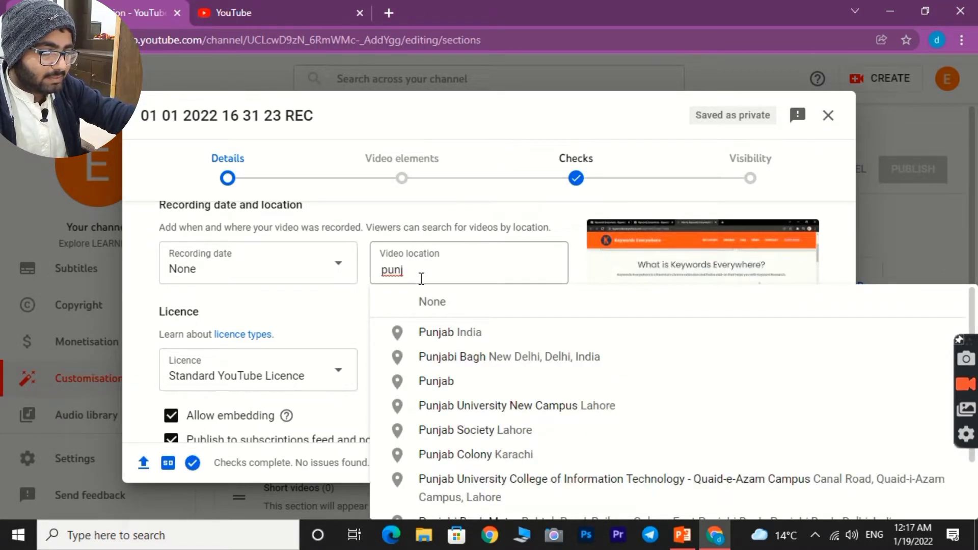
pyautogui.click(416, 380)
# Set the video's category to Education and continue to the Video elements stage
pyautogui.scroll(-7, 430, 354)
pyautogui.scroll(3, 244, 328)
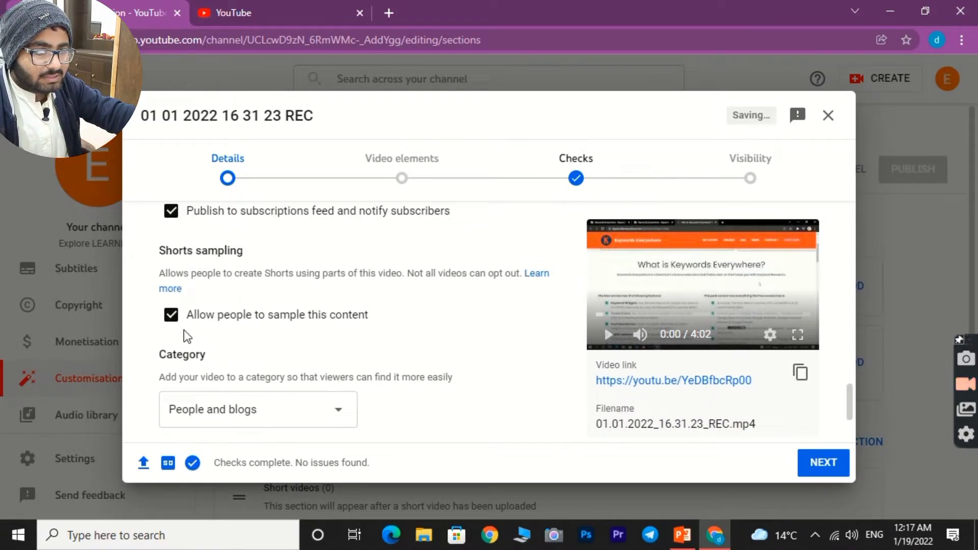
pyautogui.scroll(-3, 313, 310)
pyautogui.click(326, 263)
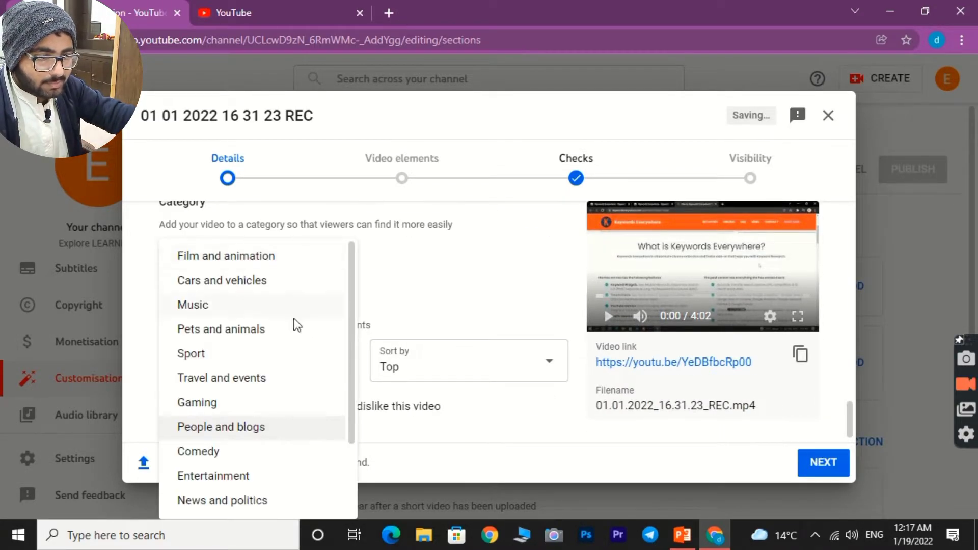
pyautogui.scroll(-2, 297, 324)
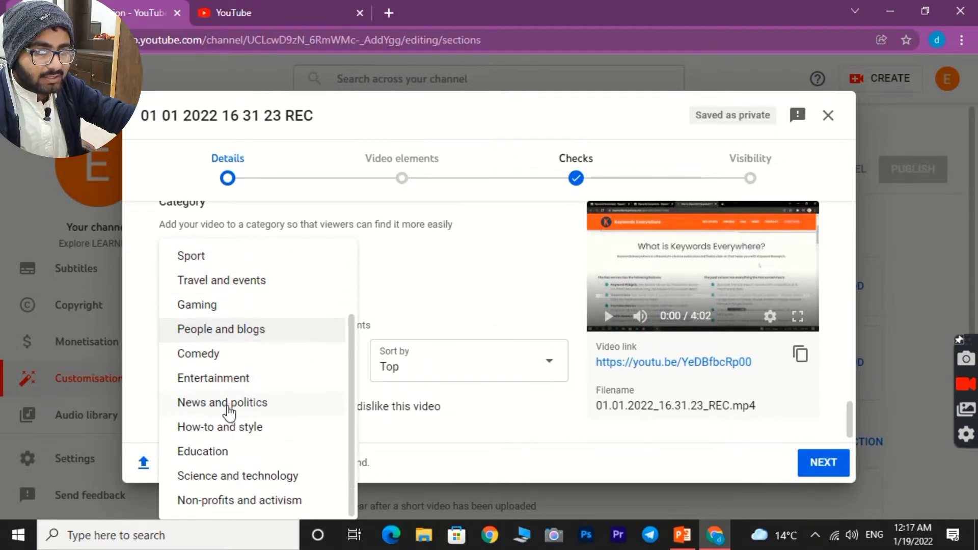
pyautogui.click(213, 359)
pyautogui.click(301, 259)
pyautogui.scroll(-2, 299, 434)
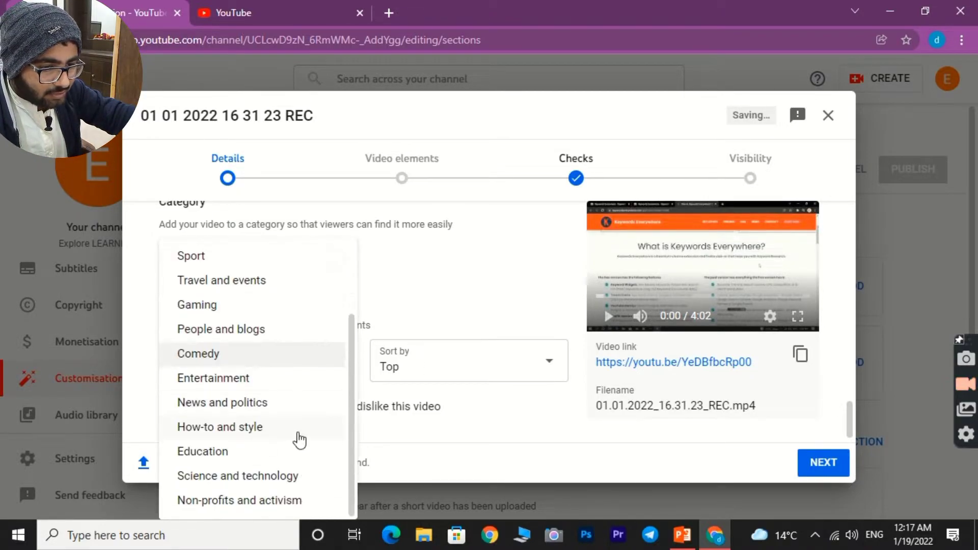
pyautogui.click(245, 455)
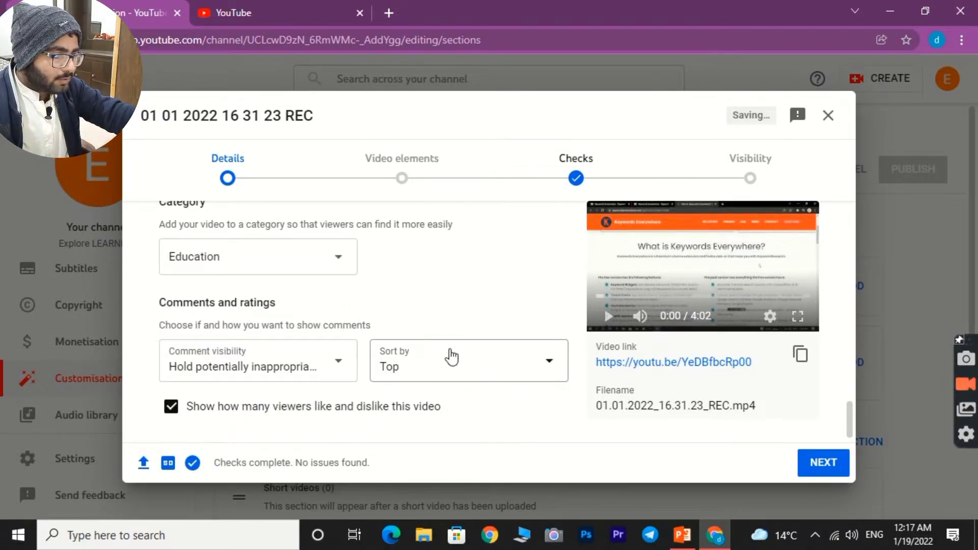
pyautogui.click(823, 464)
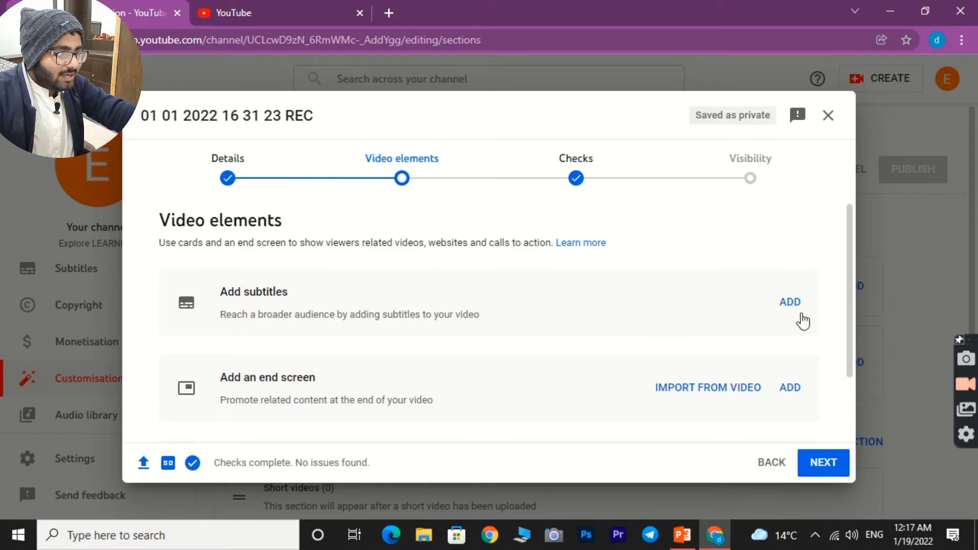
# Examine the subtitle and end screen editors for the video and close both without adding anything
pyautogui.click(779, 307)
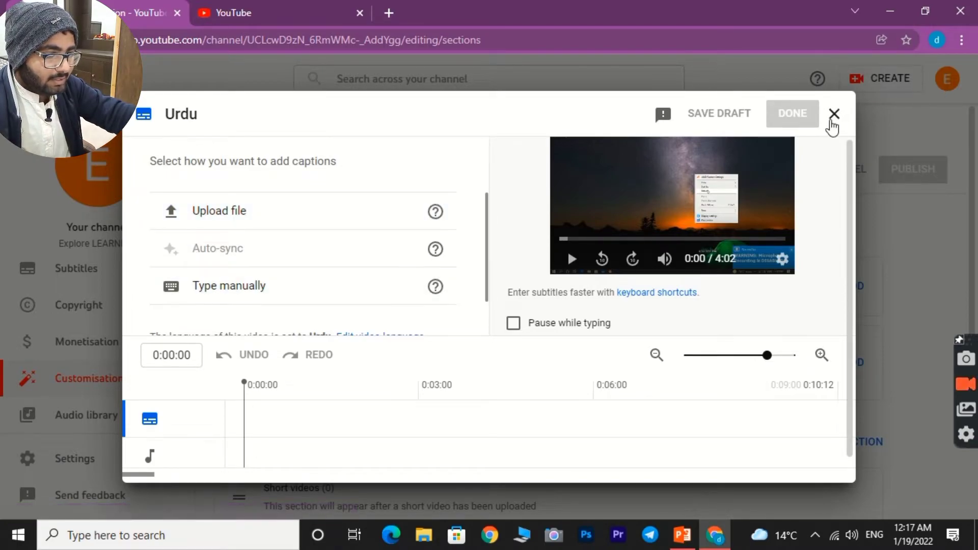
pyautogui.click(834, 114)
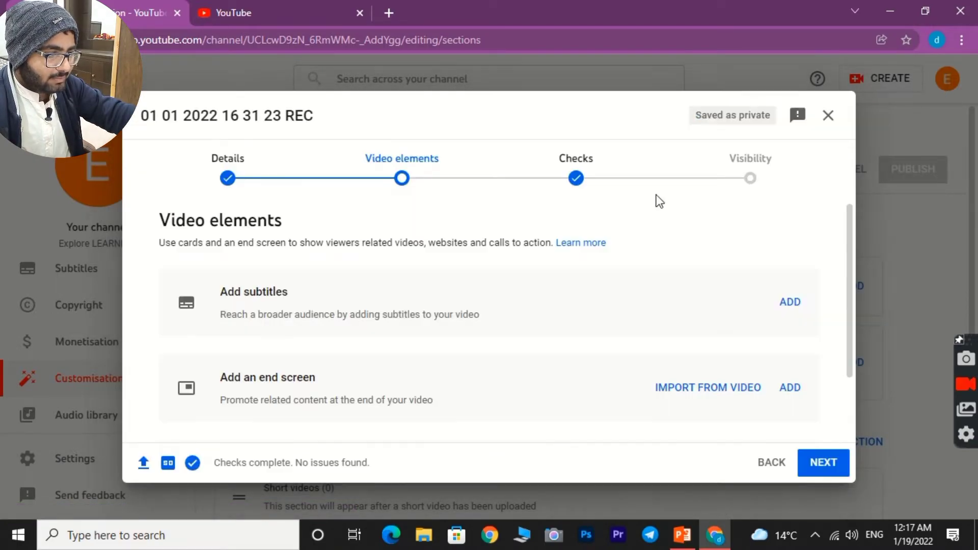
pyautogui.click(790, 388)
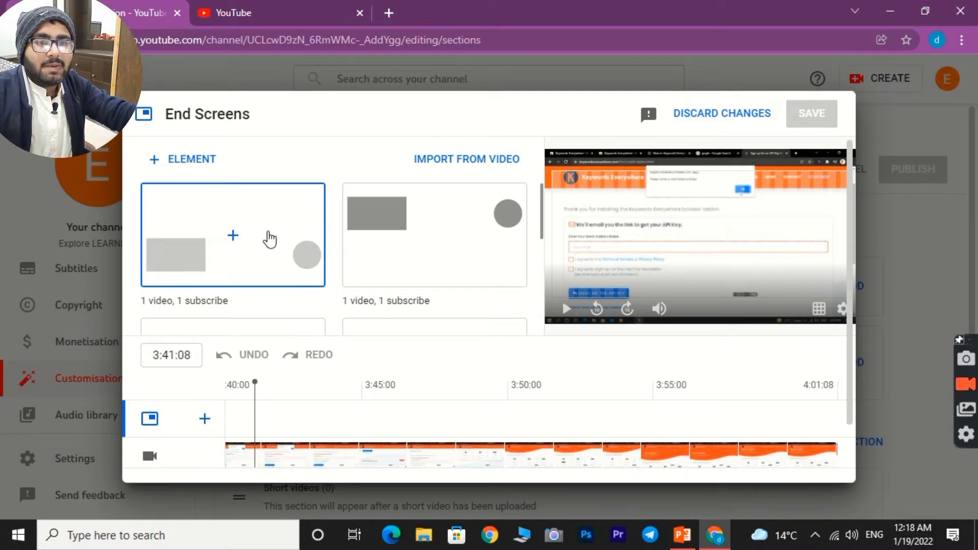
pyautogui.click(744, 126)
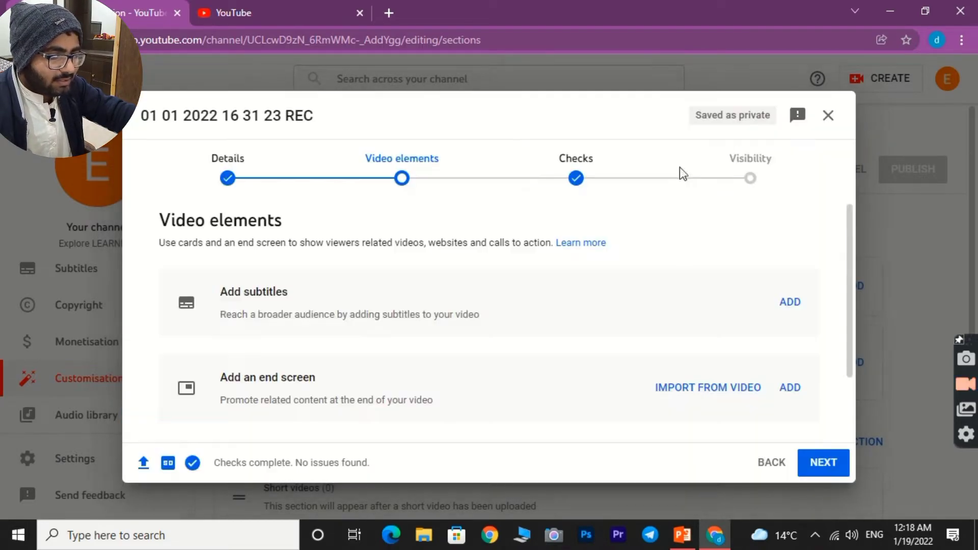
# Examine the card types that can be added to the video and leave the card editor without adding any
pyautogui.scroll(-2, 736, 422)
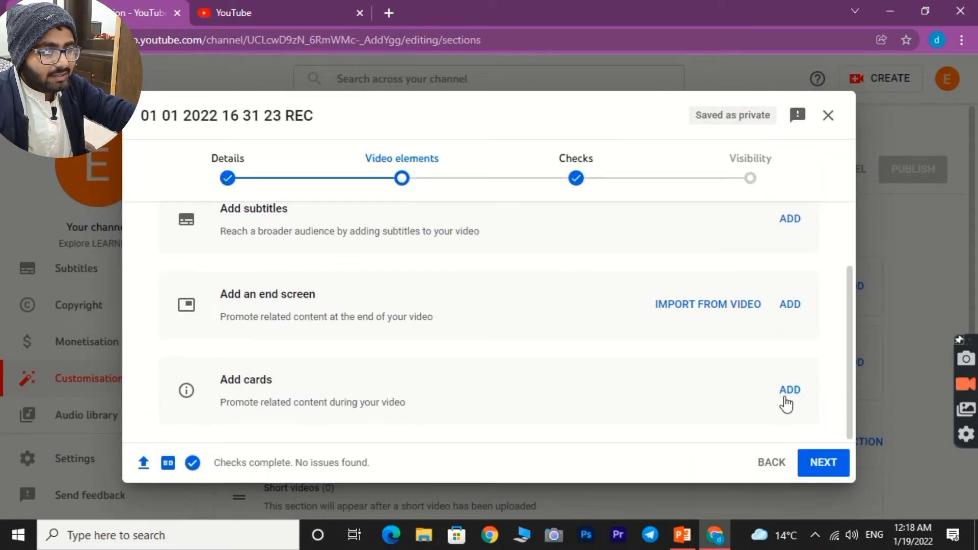
pyautogui.click(783, 392)
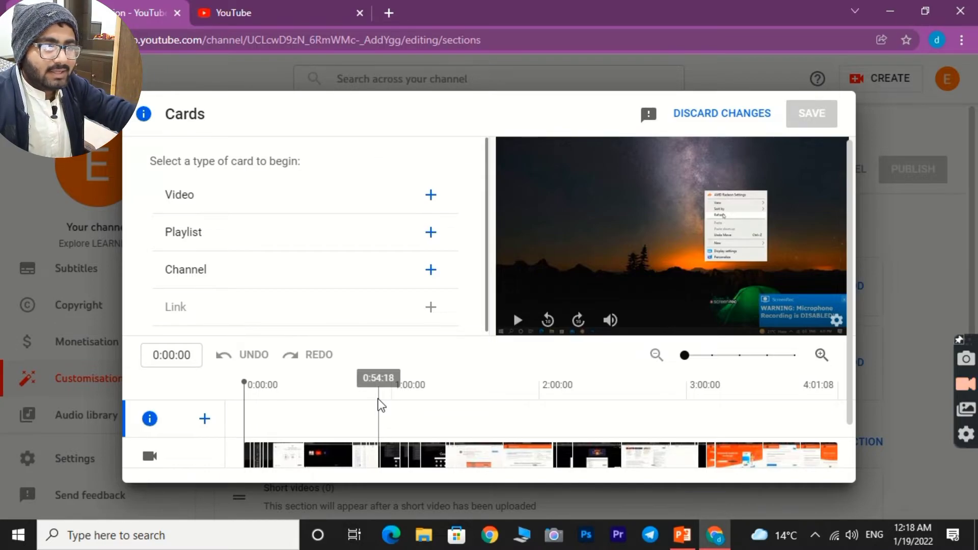
pyautogui.click(734, 114)
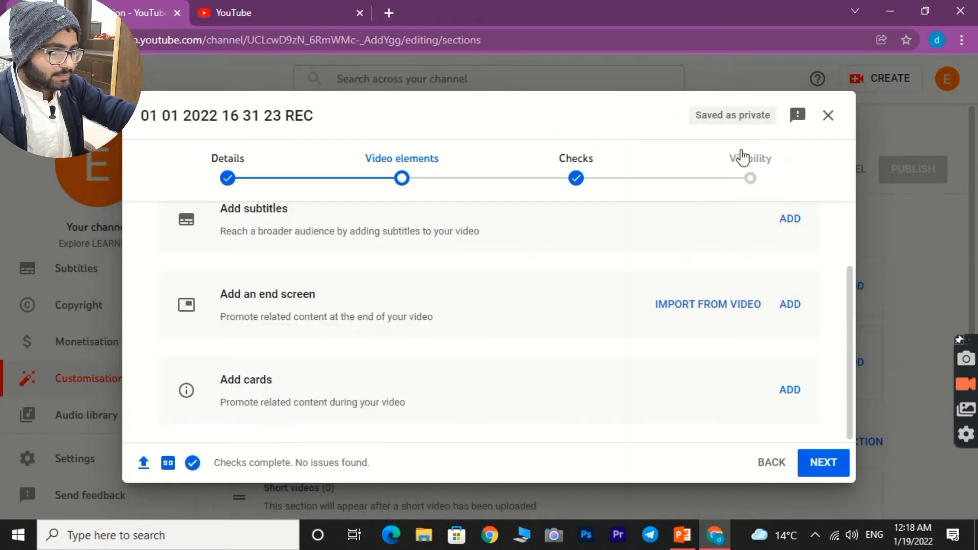
# Continue past the Checks stage to Visibility and look over the Save or publish options for the video
pyautogui.click(838, 464)
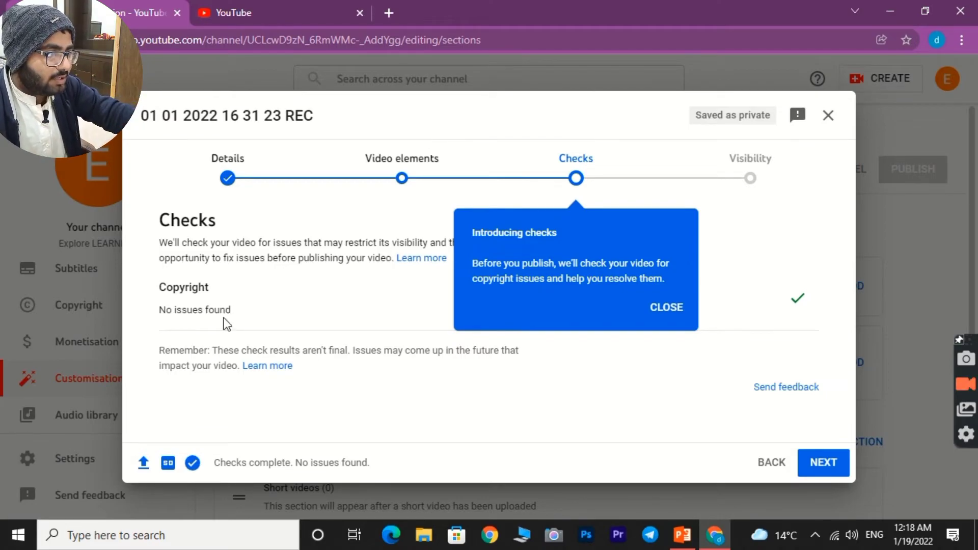
pyautogui.click(825, 461)
pyautogui.scroll(-3, 207, 291)
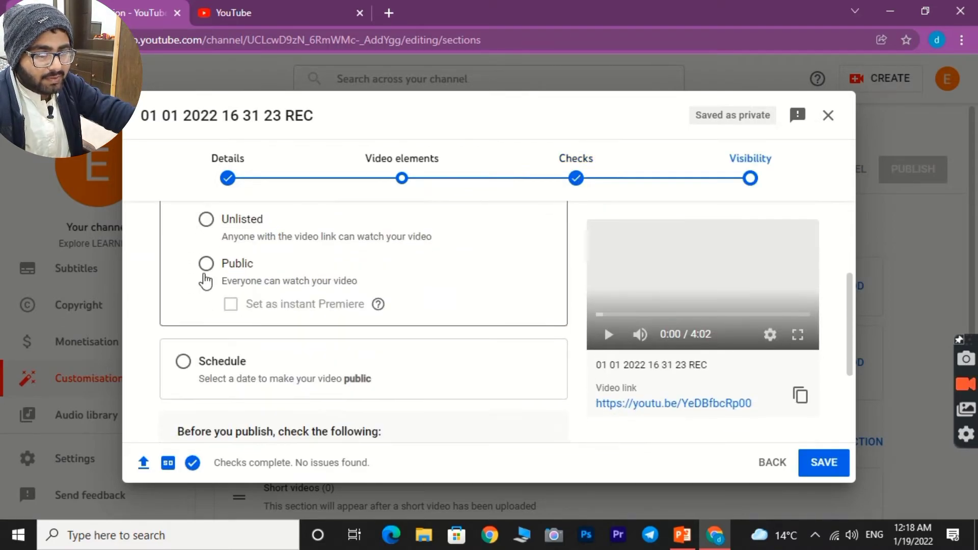
pyautogui.scroll(3, 196, 301)
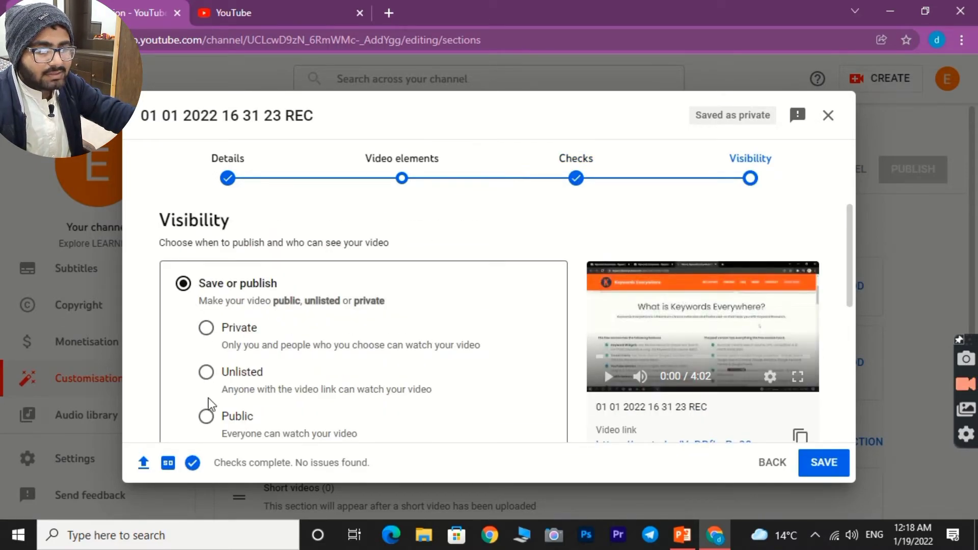
pyautogui.scroll(-3, 218, 423)
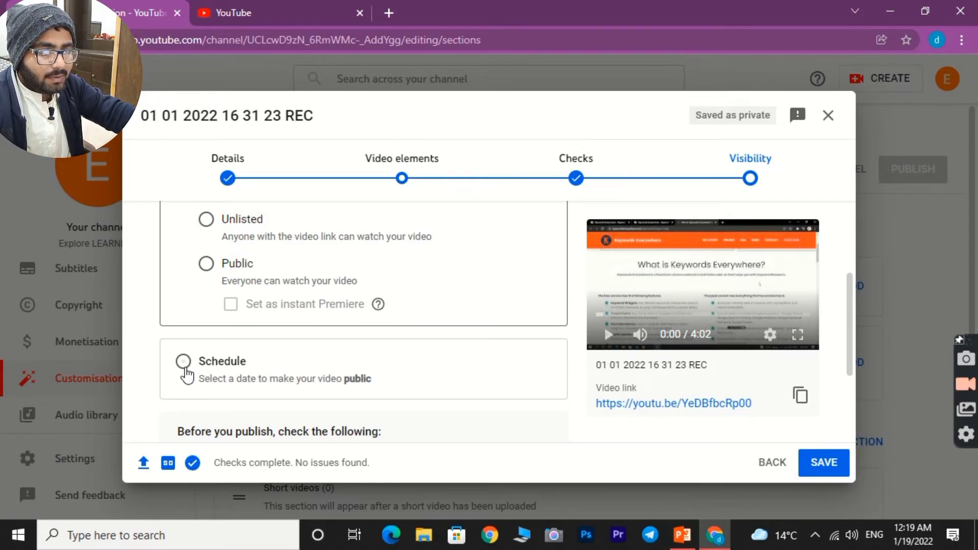
# Try the Schedule visibility option and review its date, time and Premiere settings
pyautogui.click(184, 363)
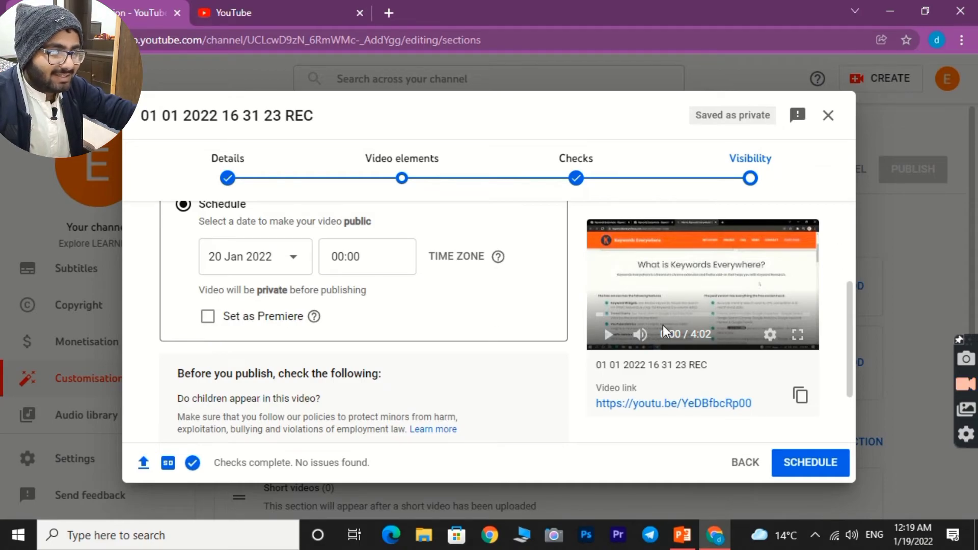
pyautogui.scroll(-2, 667, 326)
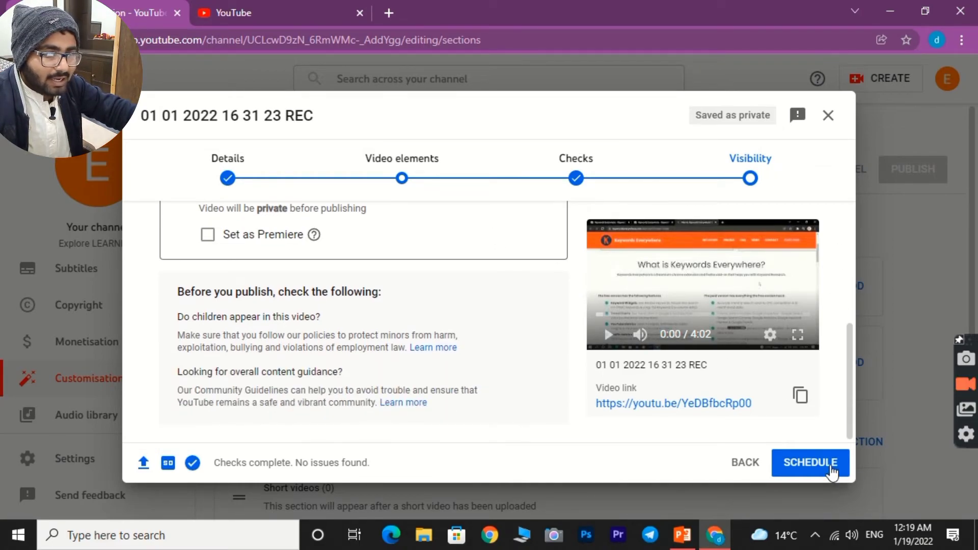
pyautogui.scroll(5, 237, 305)
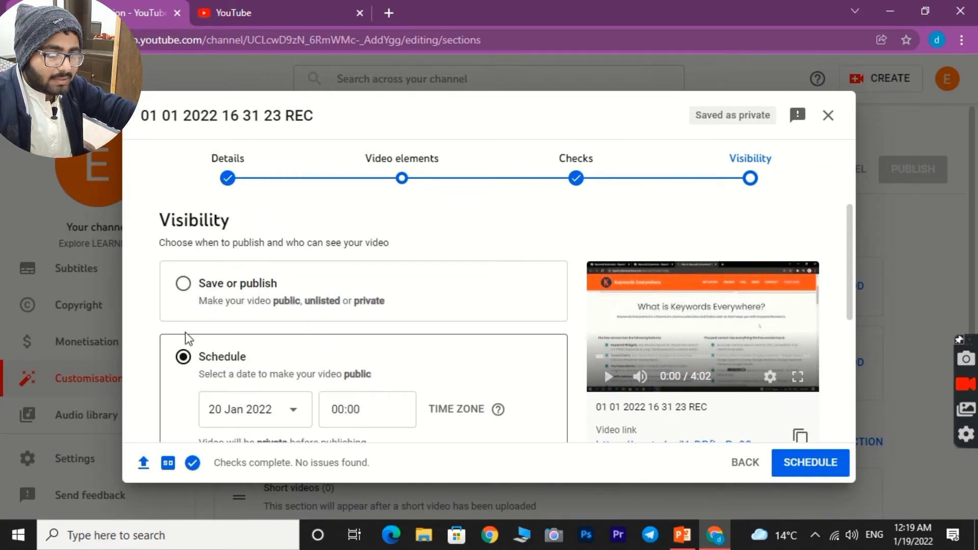
# Choose Save or publish with Public visibility and publish the video
pyautogui.click(181, 284)
pyautogui.scroll(-4, 199, 337)
pyautogui.scroll(1, 213, 273)
pyautogui.click(213, 289)
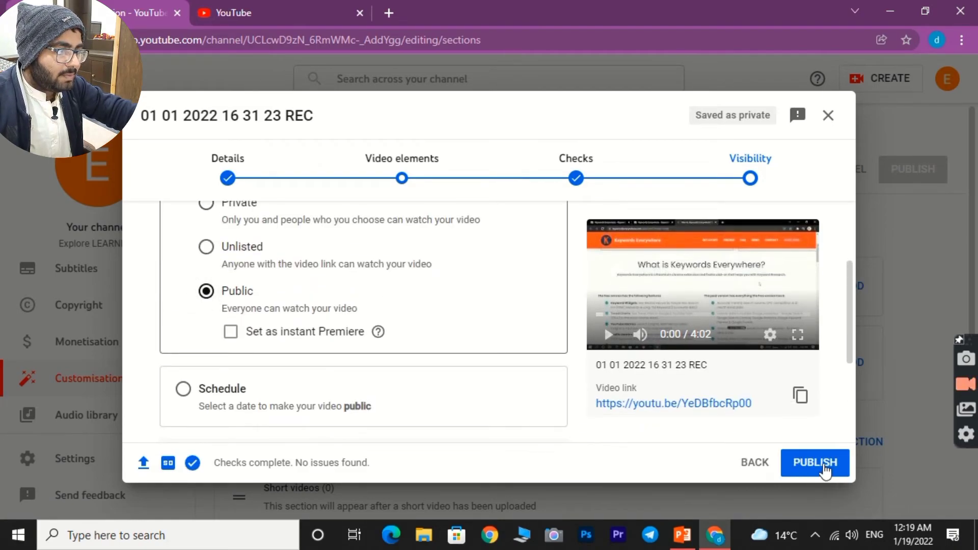
pyautogui.click(823, 464)
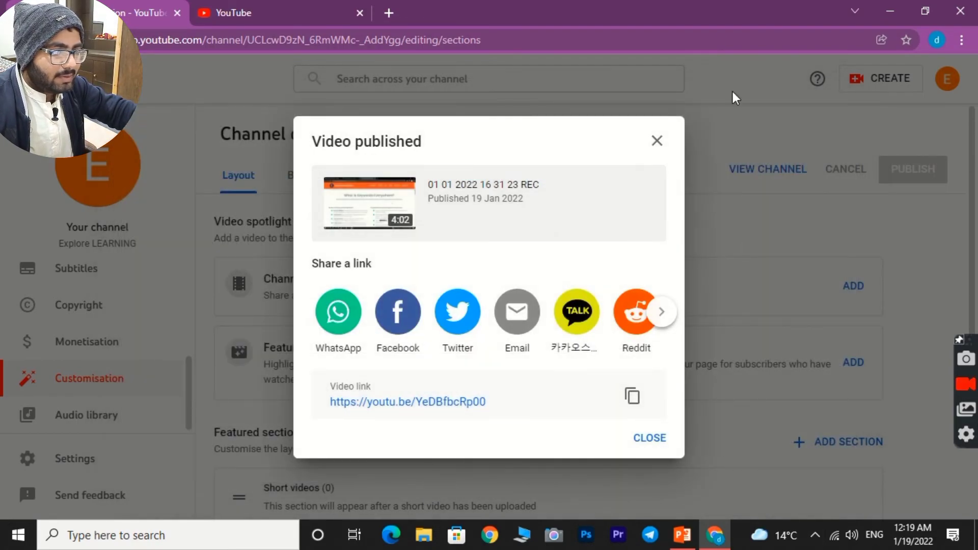
# Close the published-video confirmation and open the channel's Content page
pyautogui.click(656, 141)
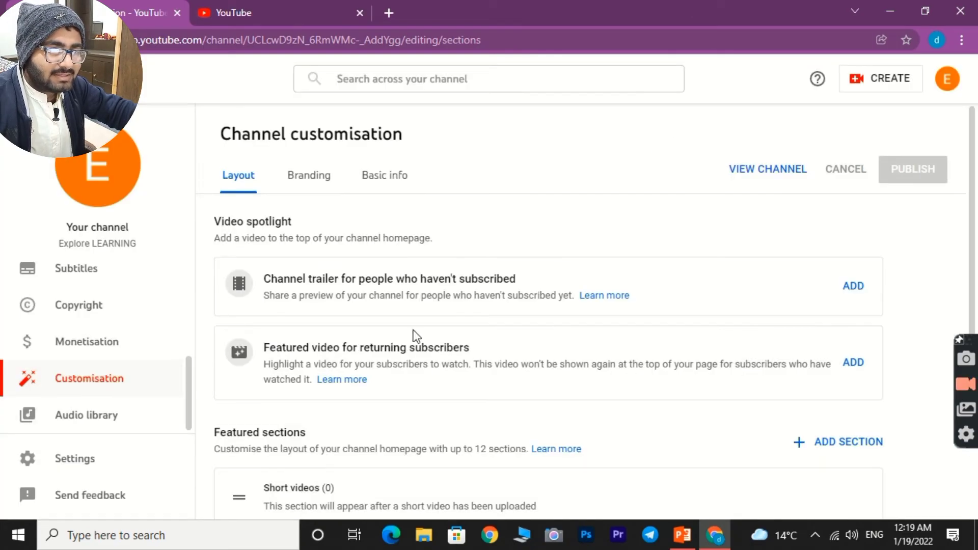
pyautogui.scroll(4, 79, 313)
pyautogui.click(80, 318)
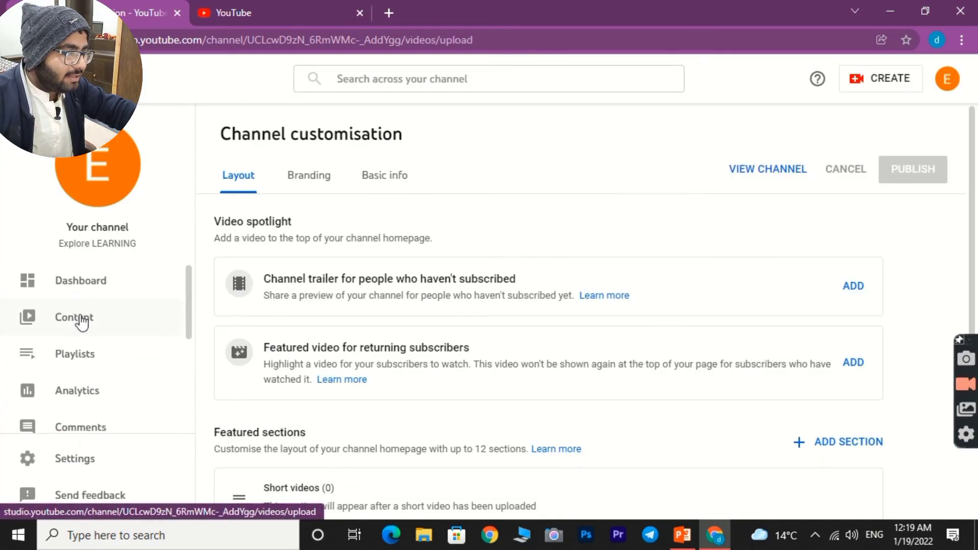